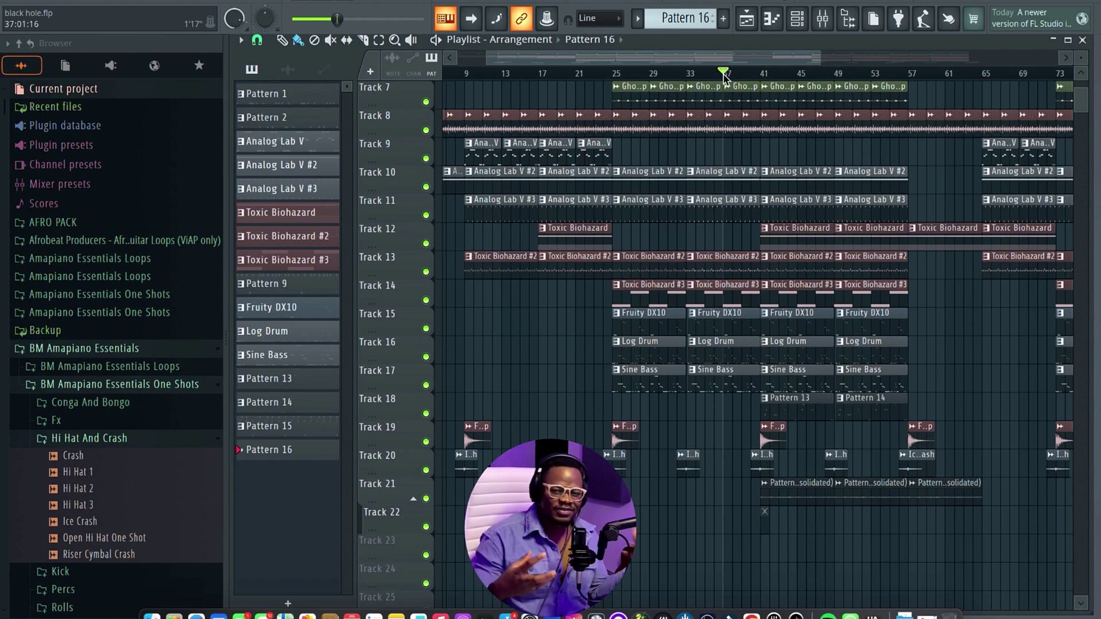
# Step: Play back the full arrangement, and audition the Pattern 1 soft kick in the Channel rack
pyautogui.moveTo(712, 53); pyautogui.dragTo(709, 53)
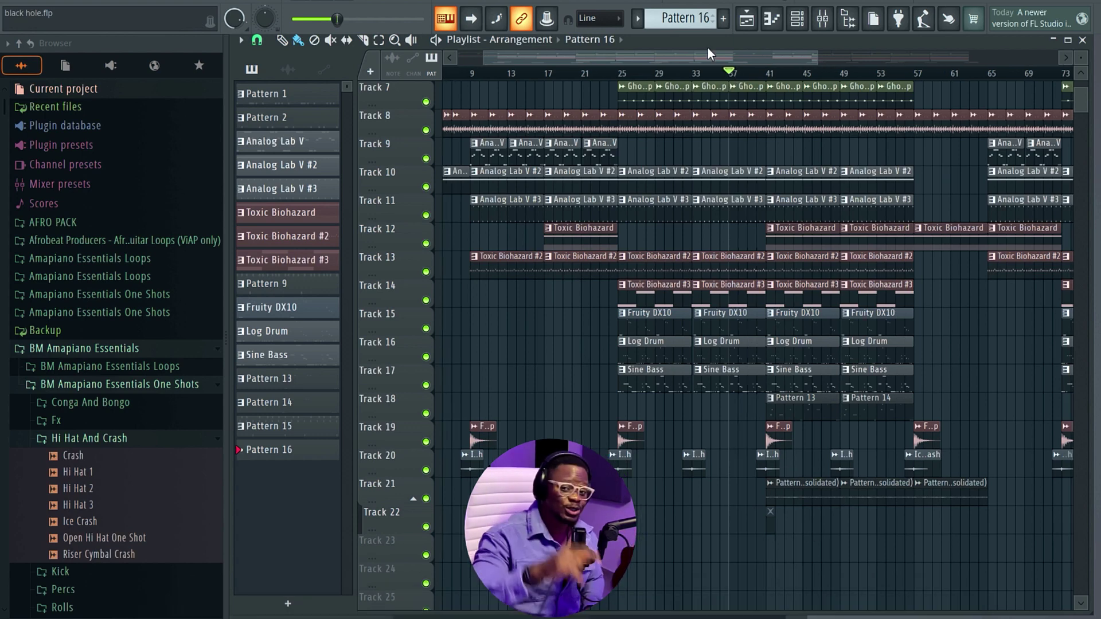
pyautogui.press('space')
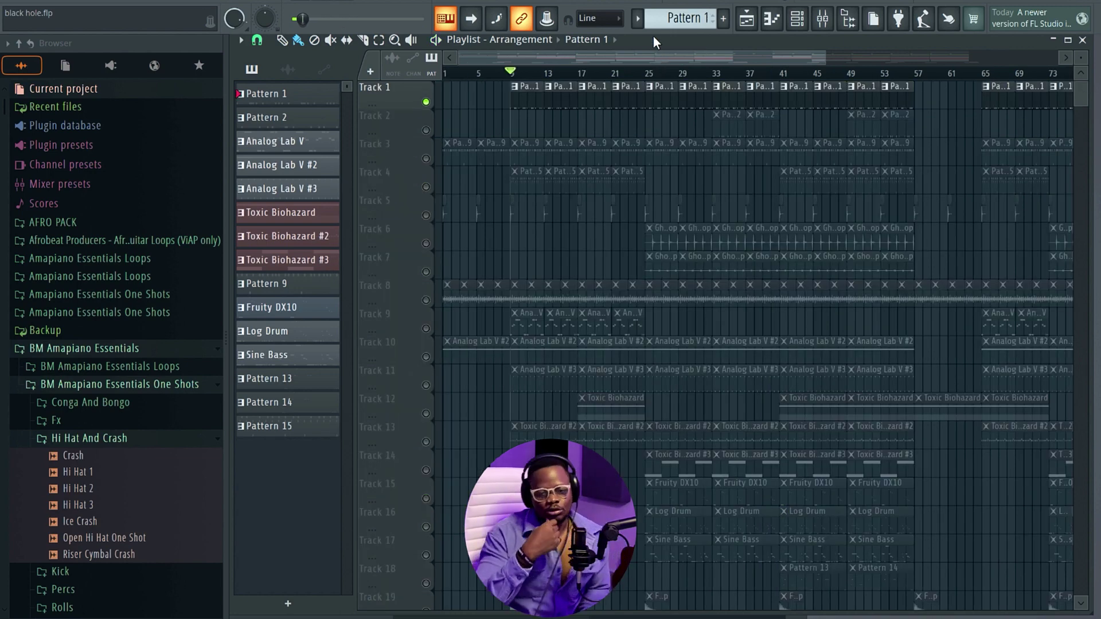
pyautogui.click(797, 28)
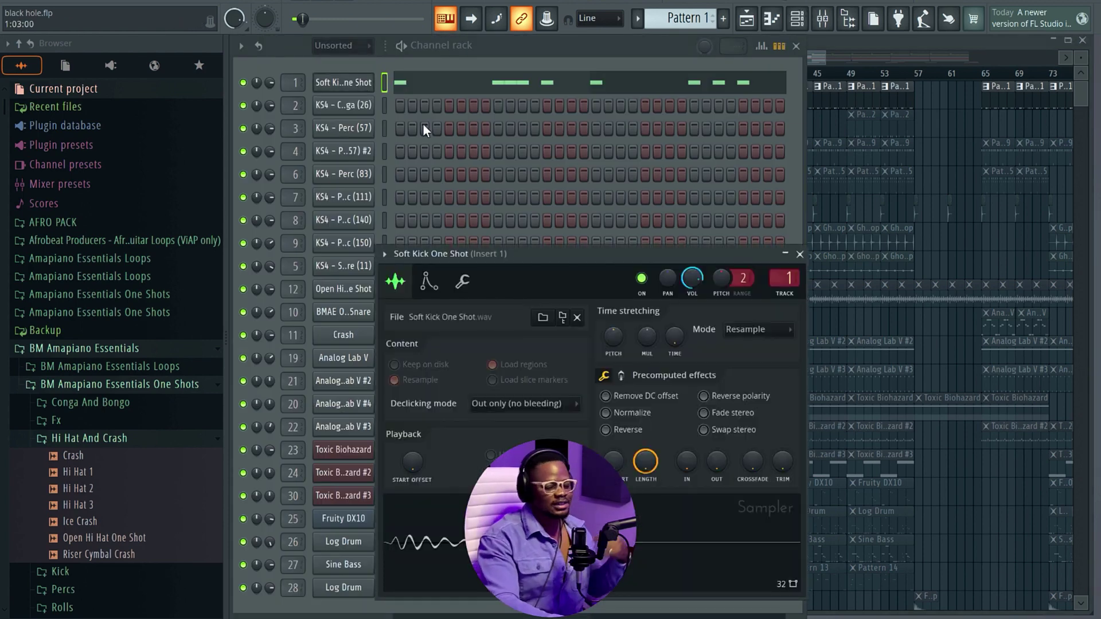
pyautogui.press('space')
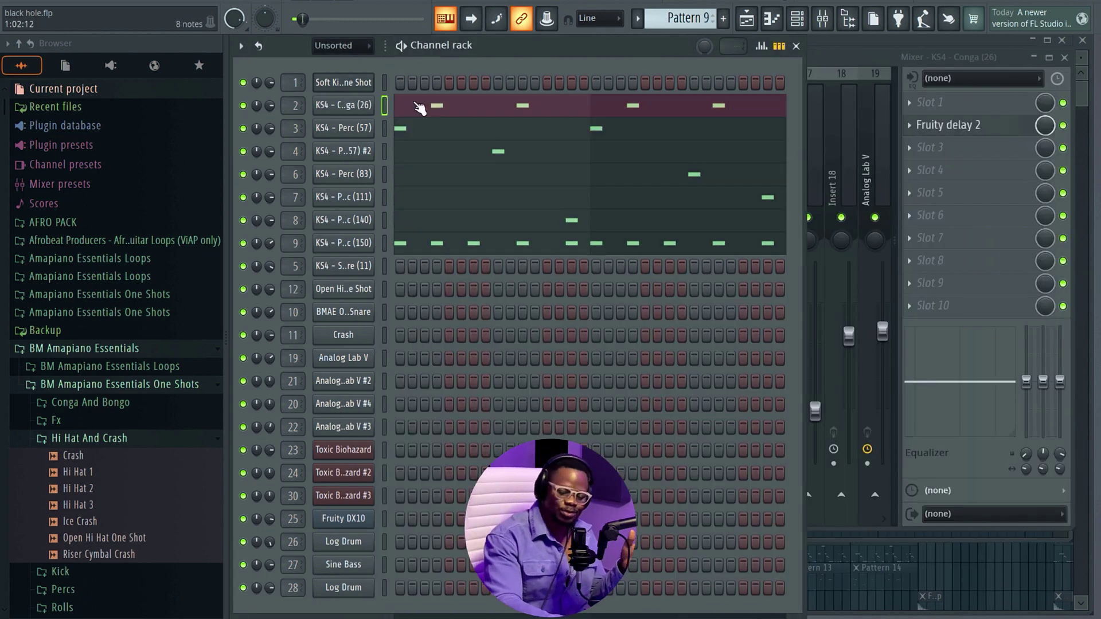
# Step: Audition the Pattern 9 conga and percussion sequence in the Channel rack
pyautogui.press('space')
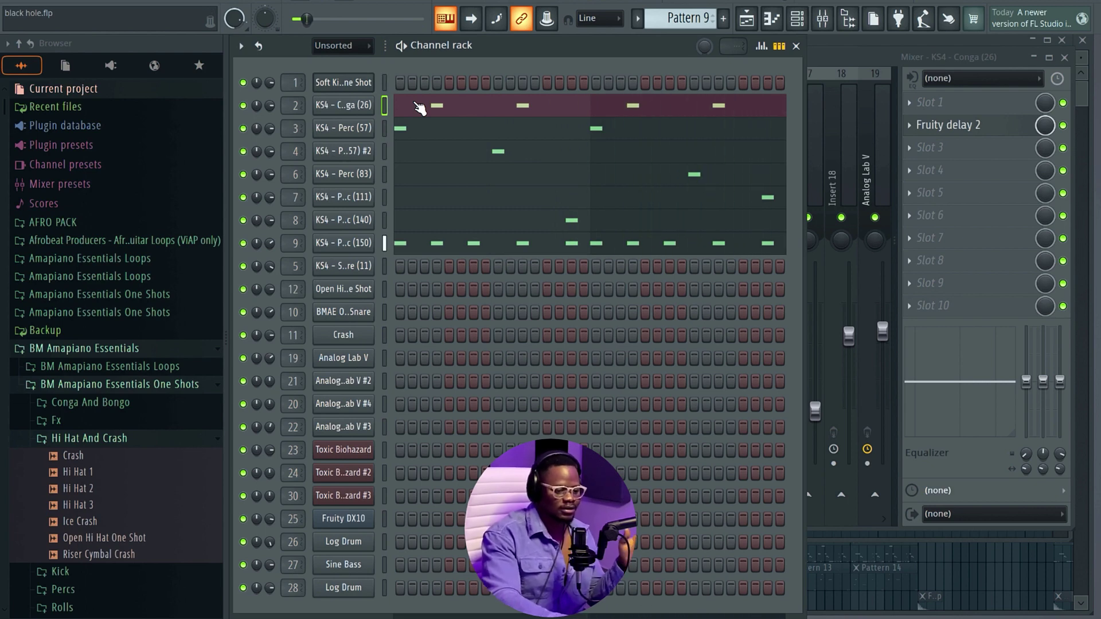
pyautogui.press('space')
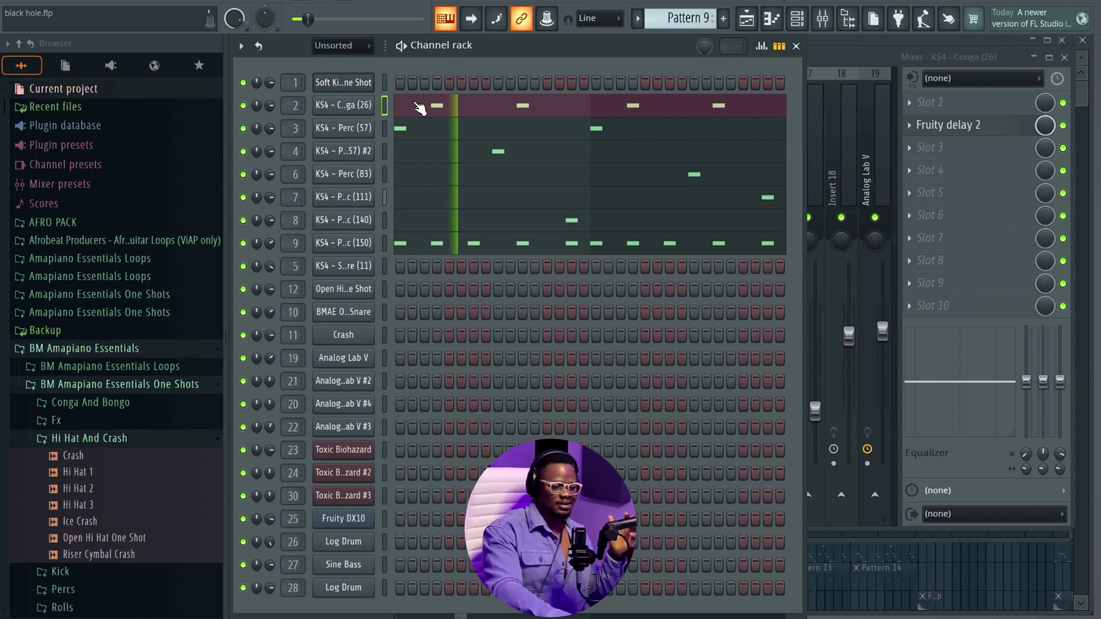
pyautogui.press('space')
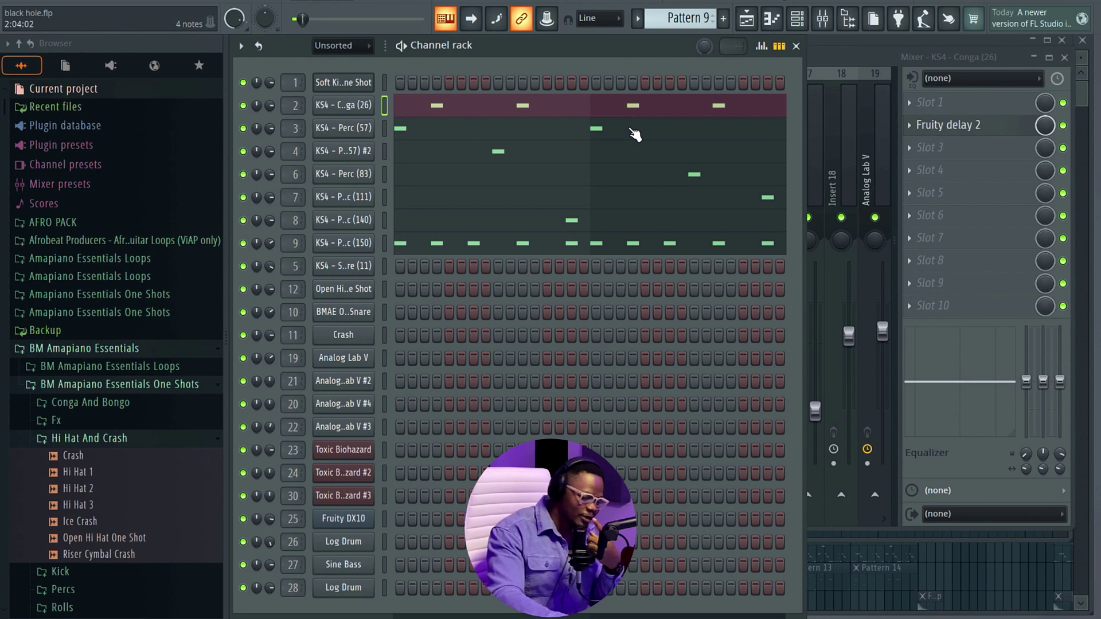
# Step: Inspect Fruity delay 2 on the KS4 - Conga (26) mixer track, and solo that track to hear it before restoring the others
pyautogui.click(844, 55)
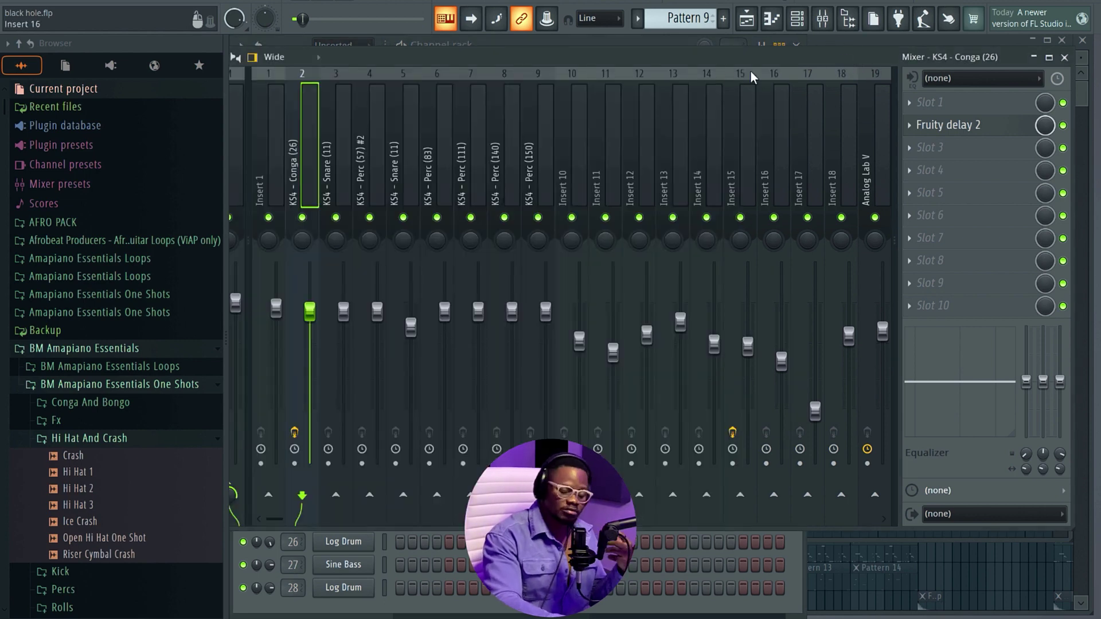
pyautogui.click(979, 125)
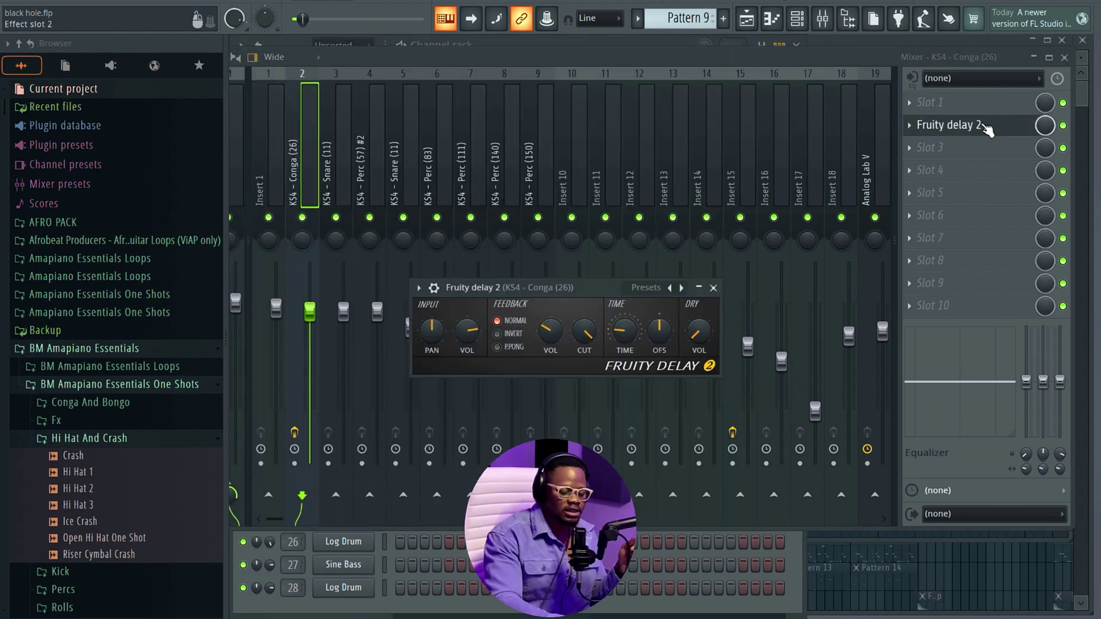
pyautogui.moveTo(577, 286); pyautogui.dragTo(518, 229)
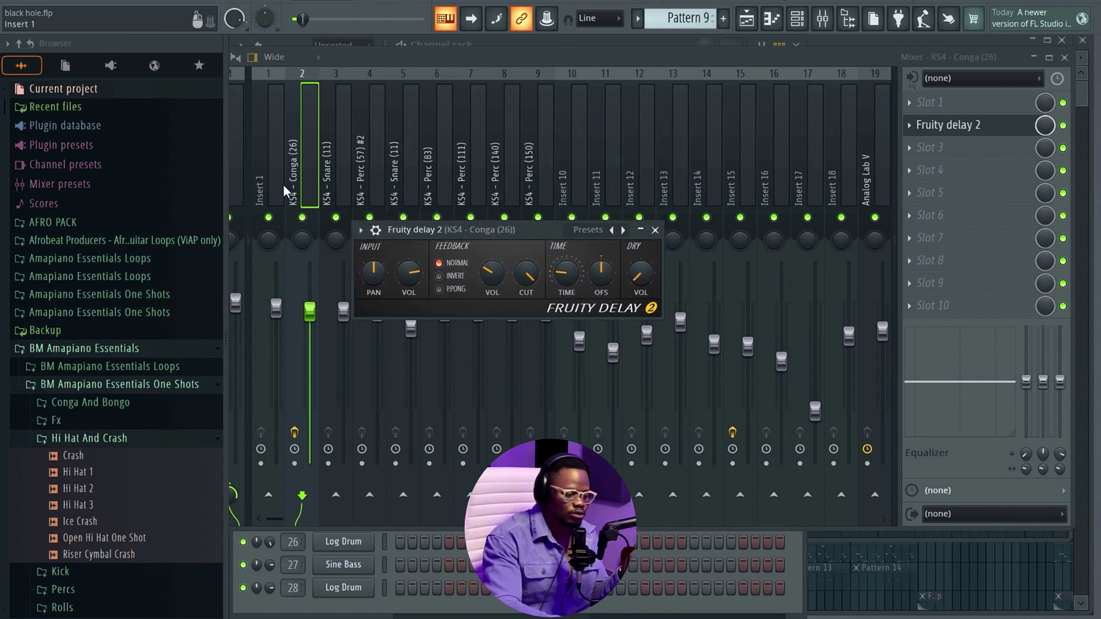
pyautogui.rightClick(303, 219)
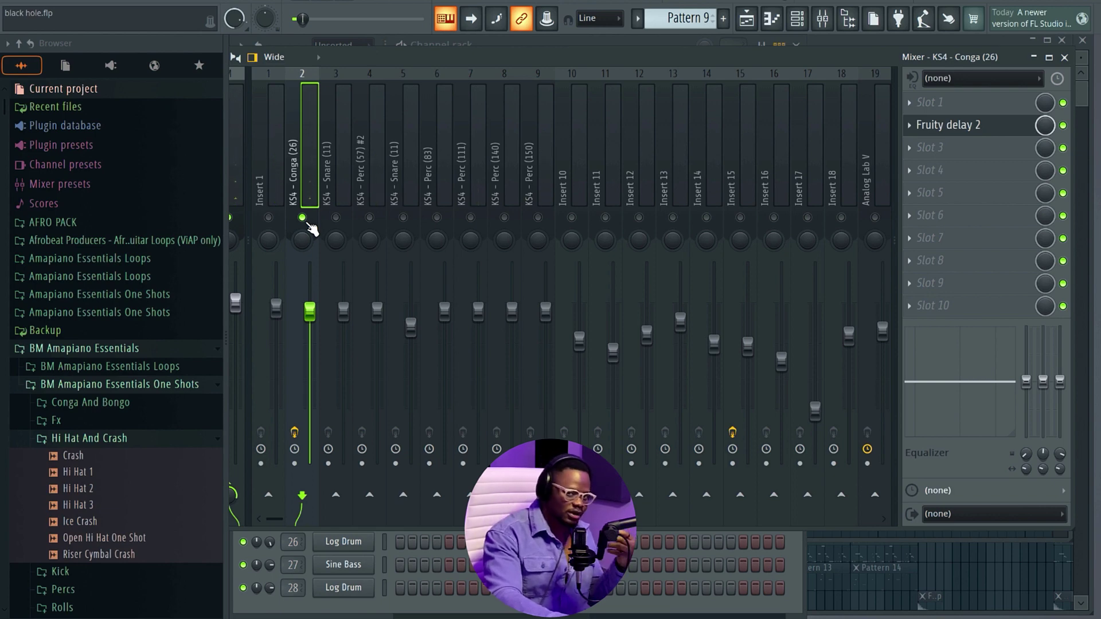
pyautogui.rightClick(306, 223)
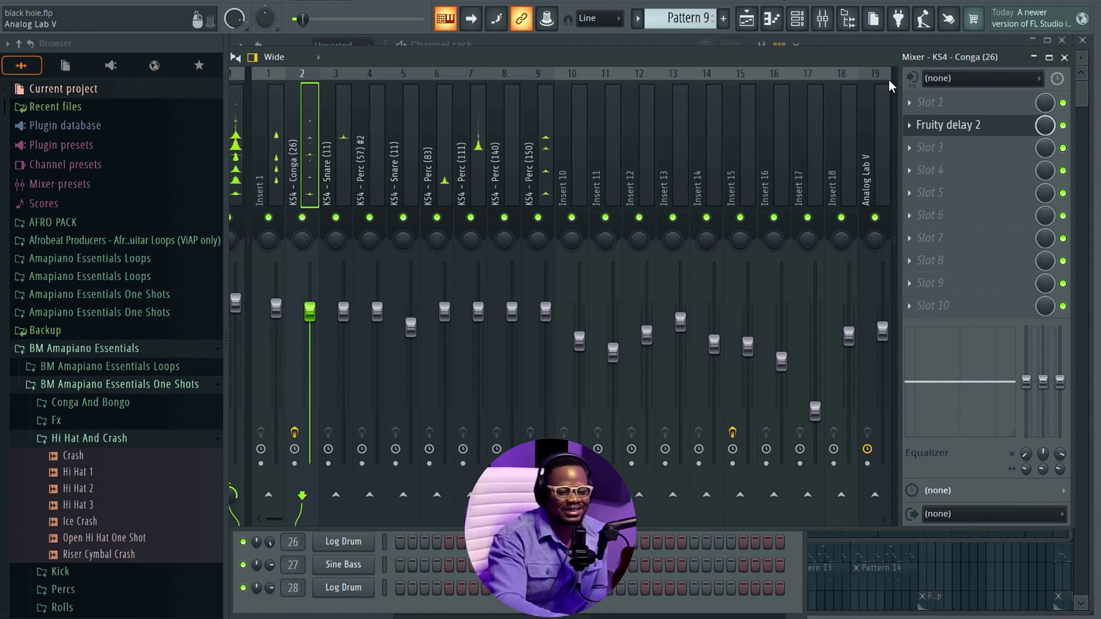
# Step: Unmute playlist Track 4 and audition its Pattern 15 with the Channel rack in view
pyautogui.press('F5')
pyautogui.click(425, 187)
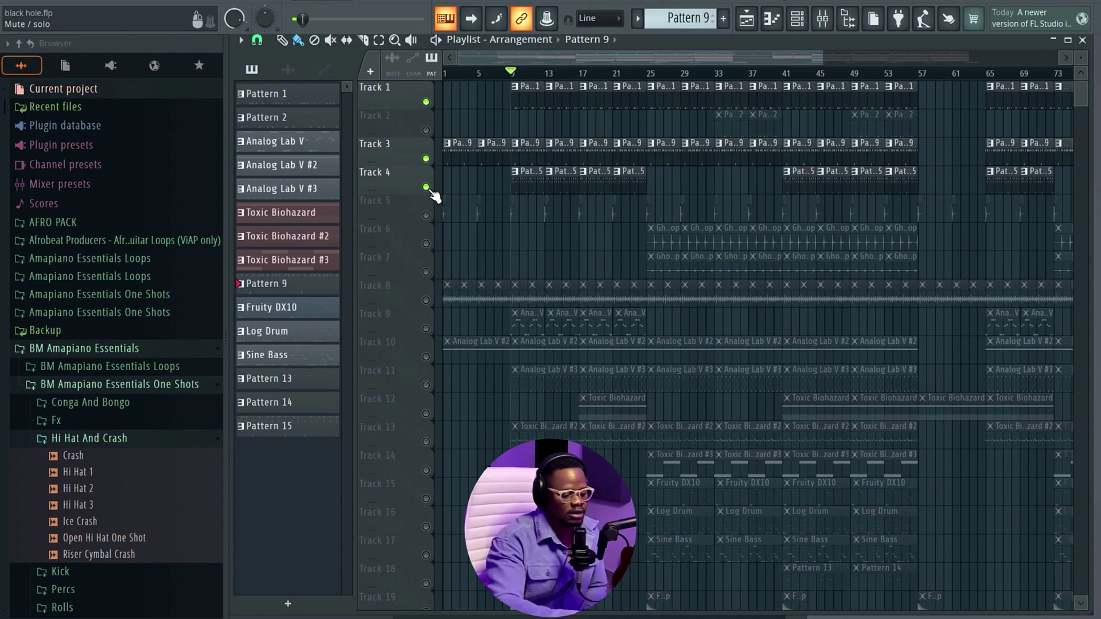
pyautogui.click(533, 179)
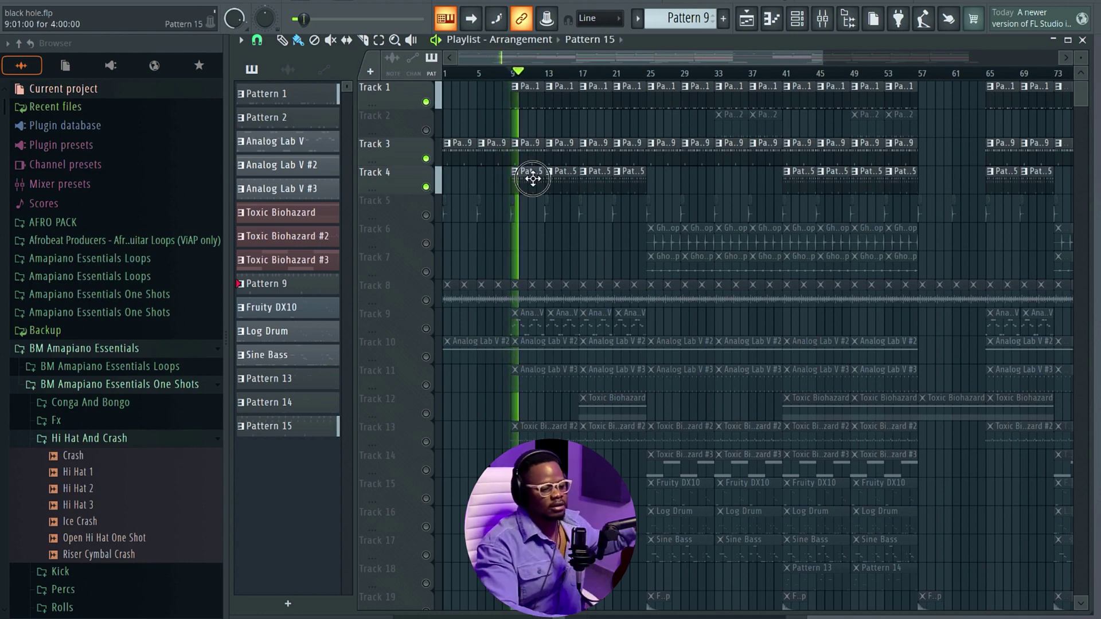
pyautogui.doubleClick(533, 179)
pyautogui.press('F6')
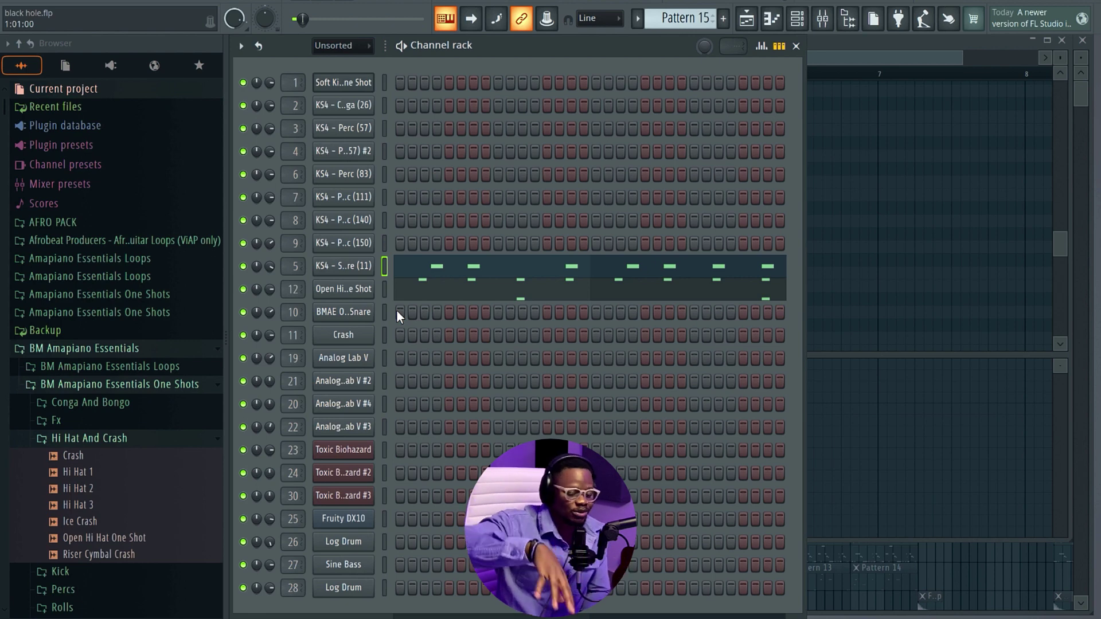
pyautogui.press('space')
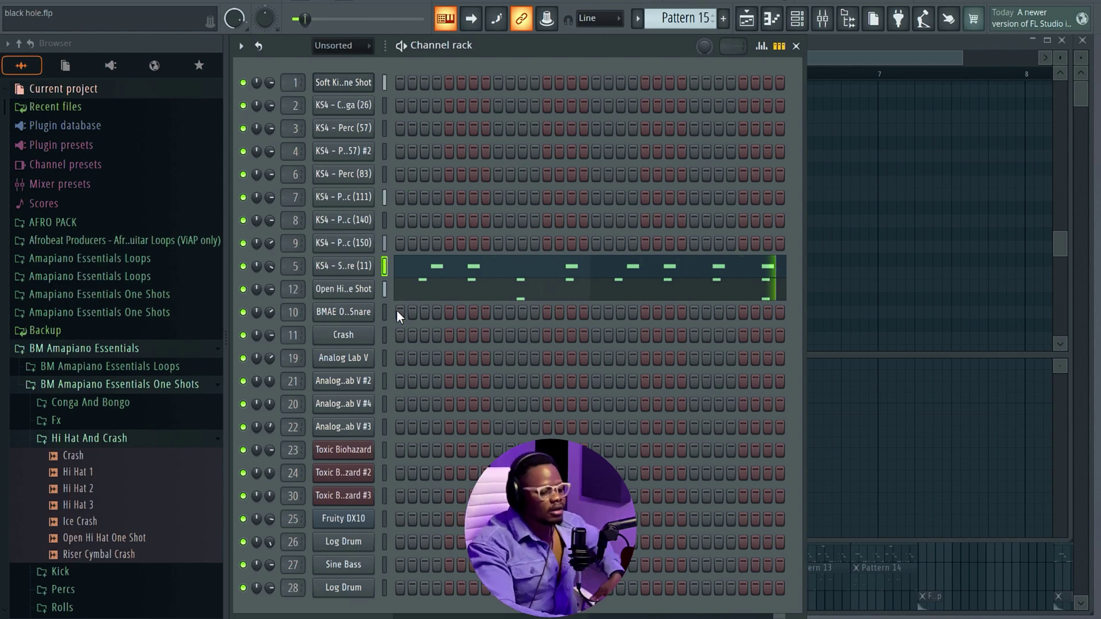
pyautogui.press('space')
# Step: Unmute playlist Track 5 and play the arrangement from bar 9
pyautogui.press('F5')
pyautogui.keyDown('ctrl'); pyautogui.scroll(4, 522, 229); pyautogui.keyUp('ctrl')
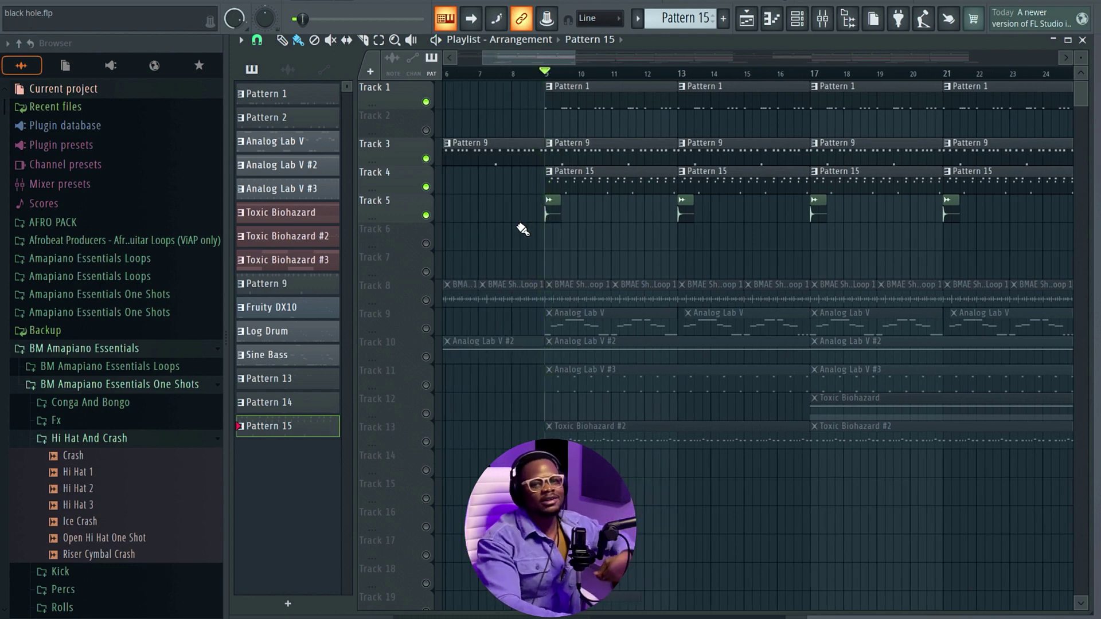
pyautogui.press('space')
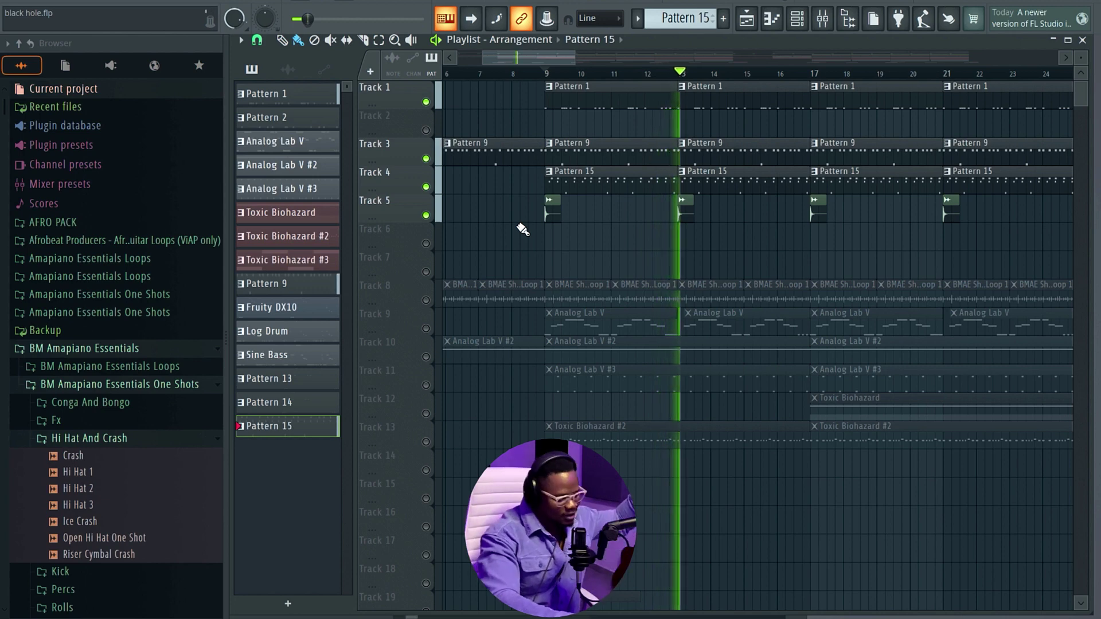
pyautogui.press('space')
# Step: Unmute Track 8 with the BMAE shaker loop and play it together with the other active tracks from bar 9
pyautogui.scroll(-2, 606, 226)
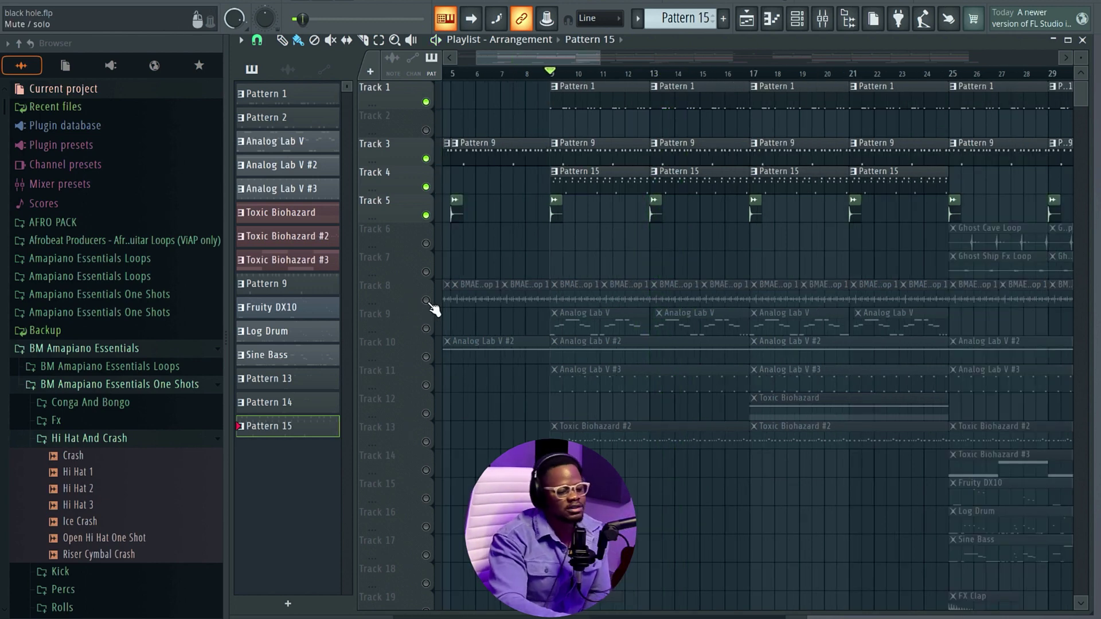
pyautogui.click(425, 300)
pyautogui.press('space')
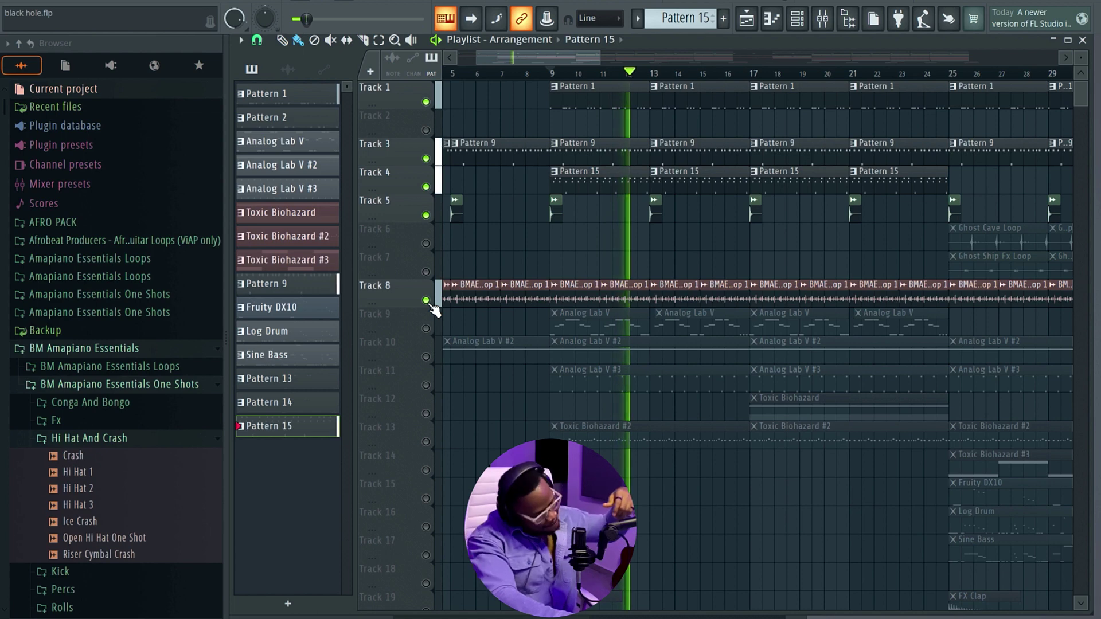
pyautogui.press('space')
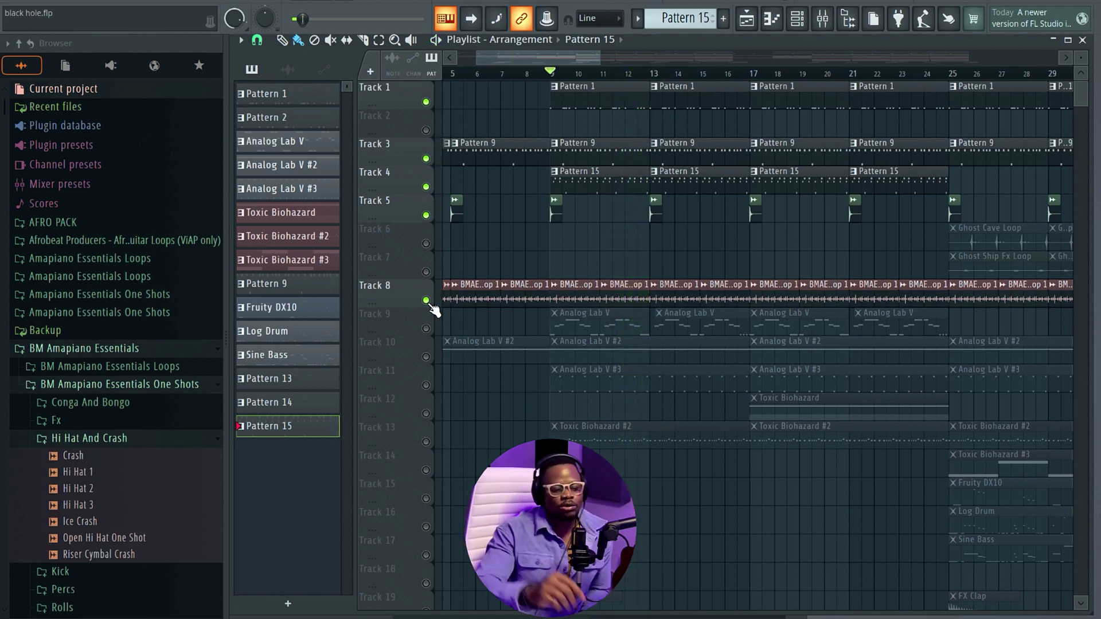
# Step: Unmute Track 9 with the Analog Lab V melody and play the section from bar 9
pyautogui.click(509, 76)
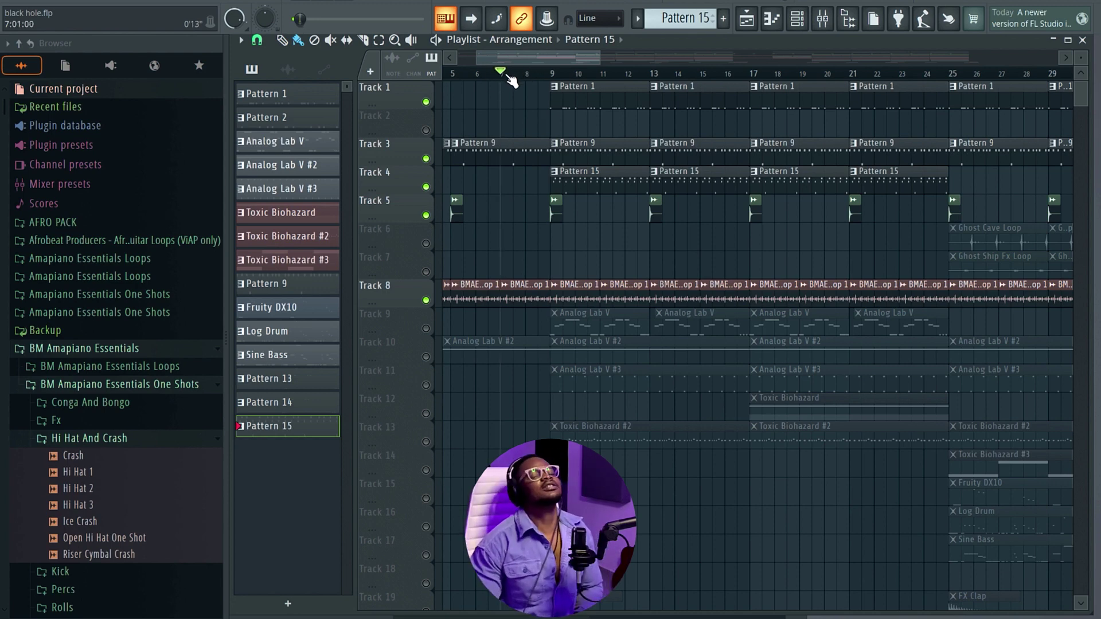
pyautogui.scroll(-3, 576, 331)
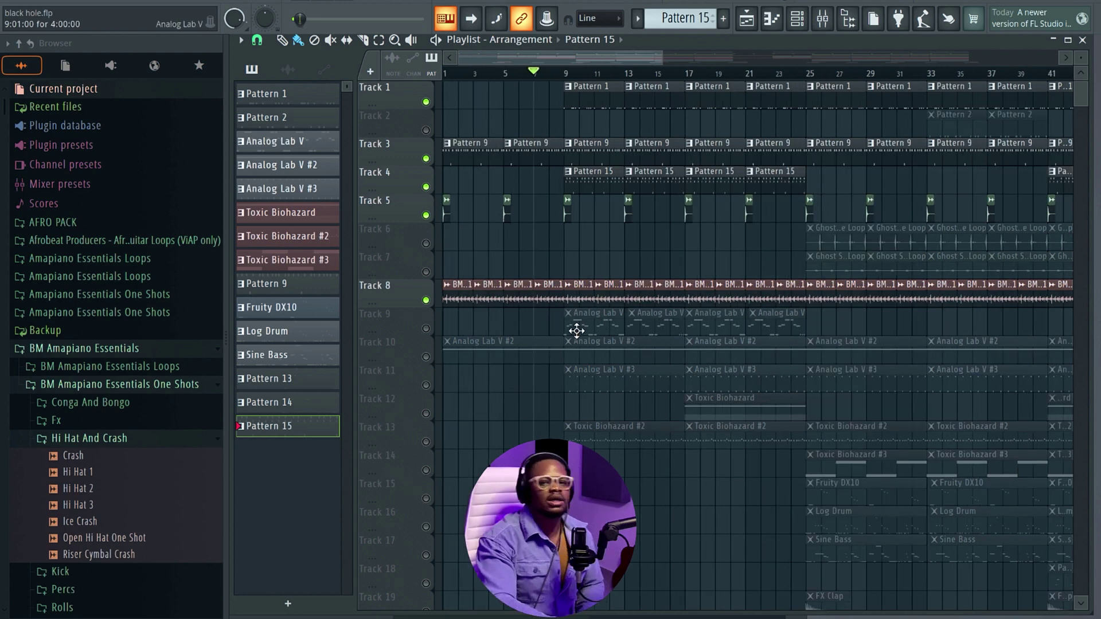
pyautogui.click(426, 329)
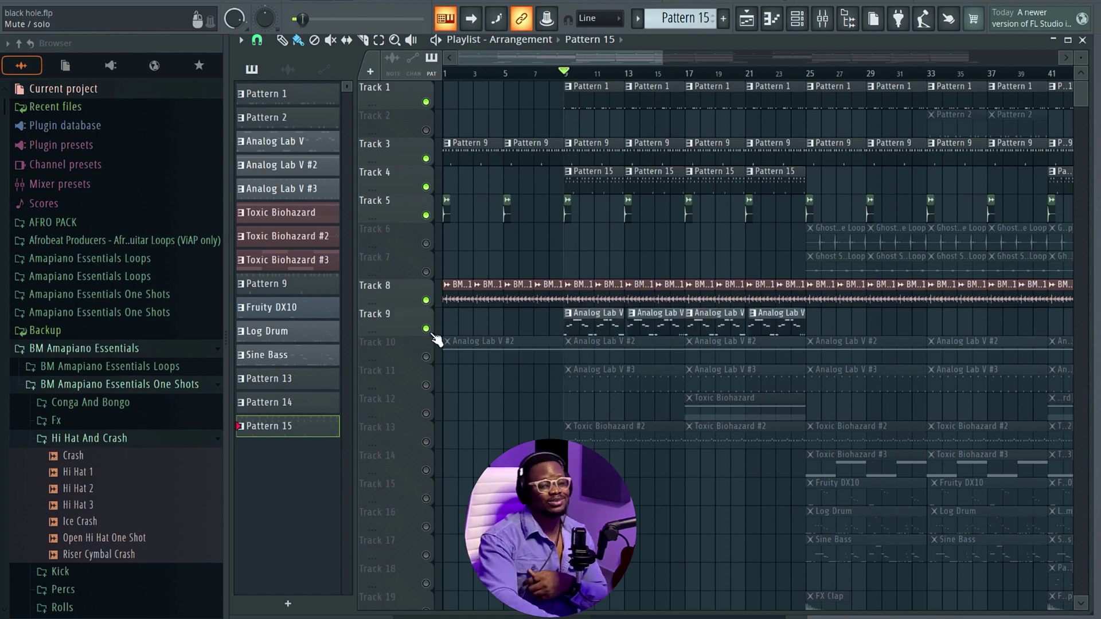
pyautogui.press('space')
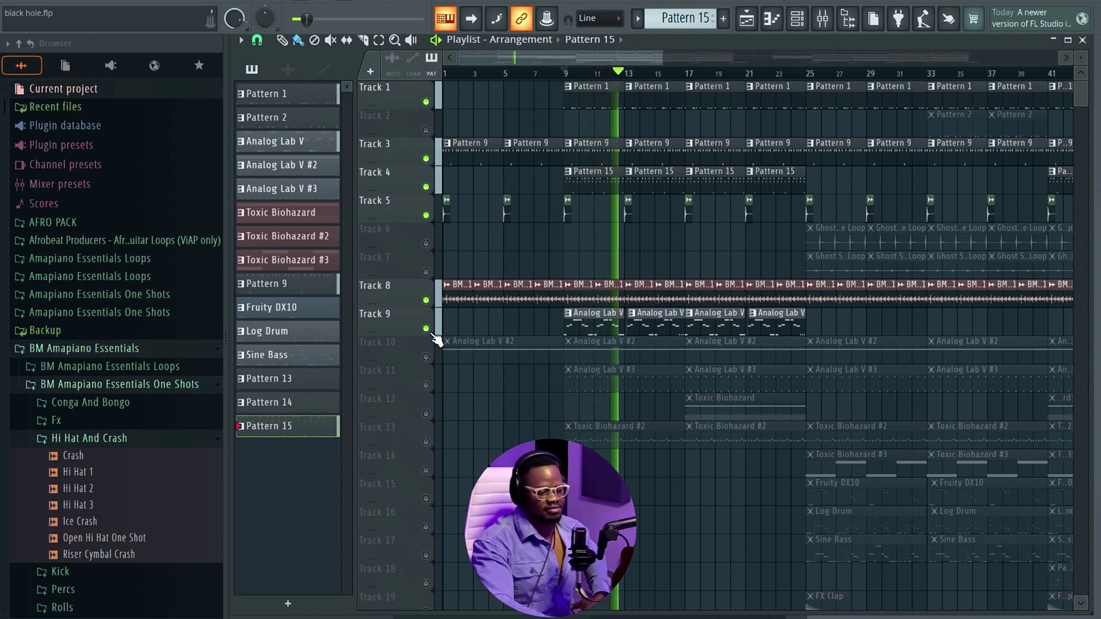
pyautogui.press('space')
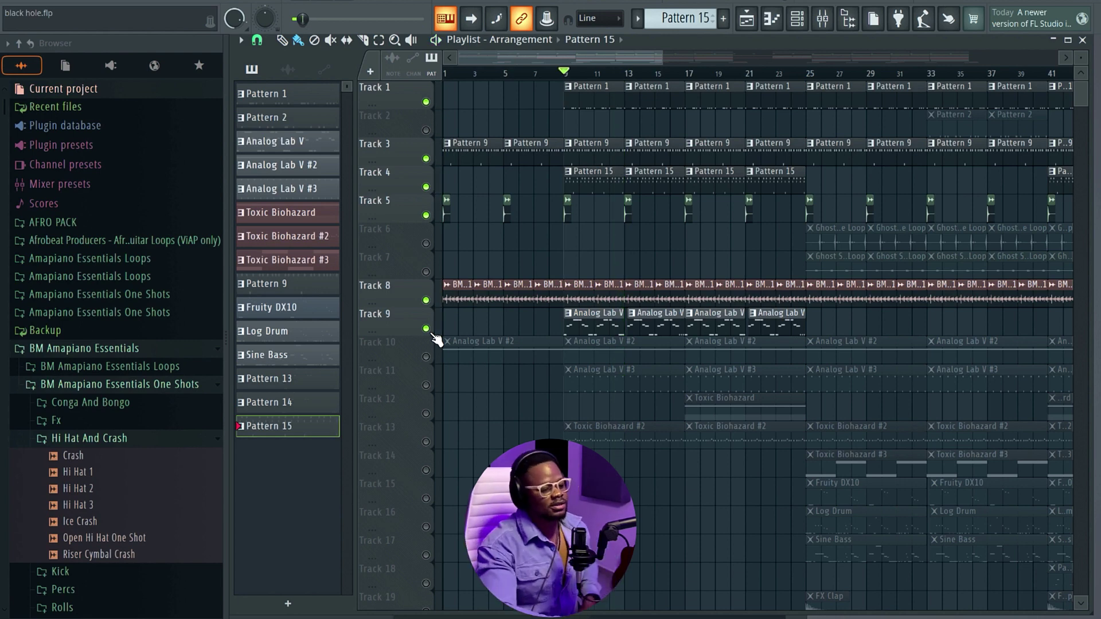
# Step: Unmute Track 10, play the section from bar 9, and view the Analog Lab V #2 instrument
pyautogui.click(426, 356)
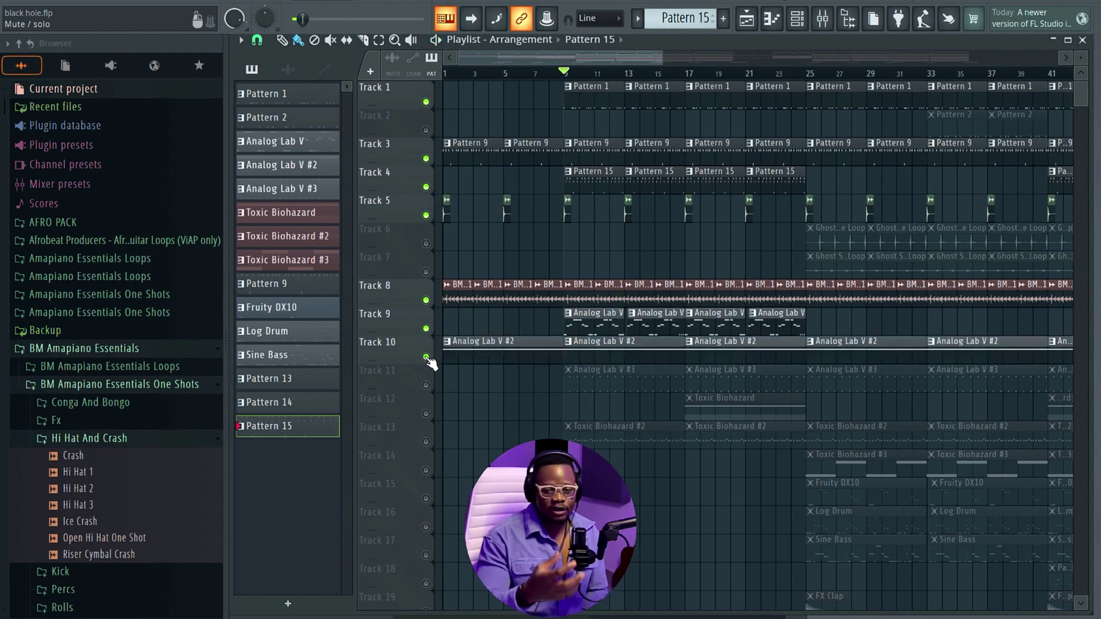
pyautogui.press('space')
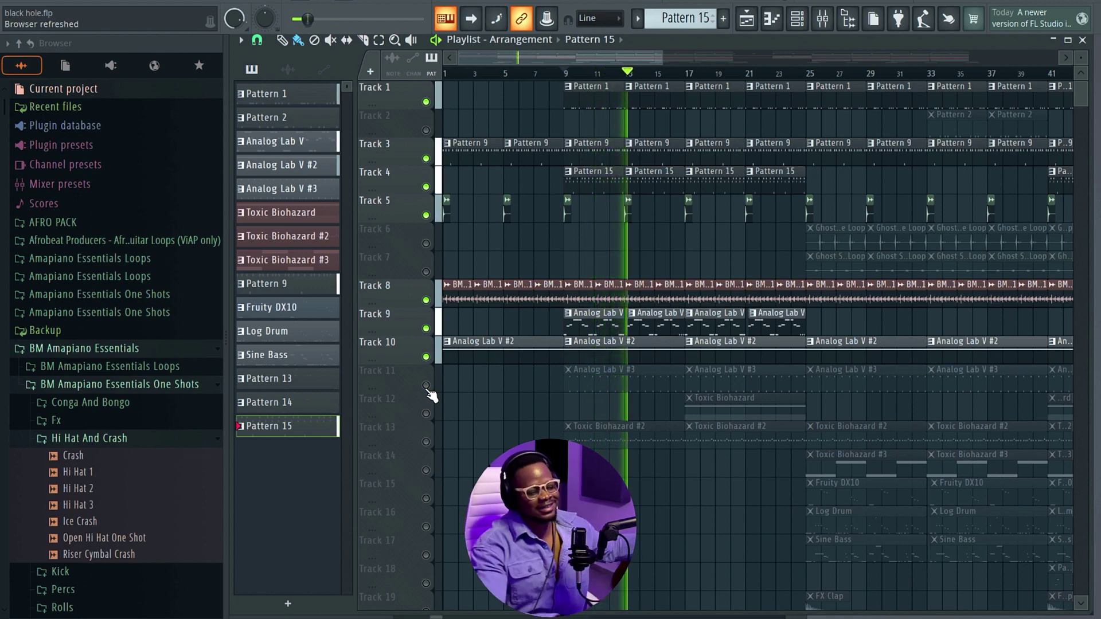
pyautogui.doubleClick(481, 341)
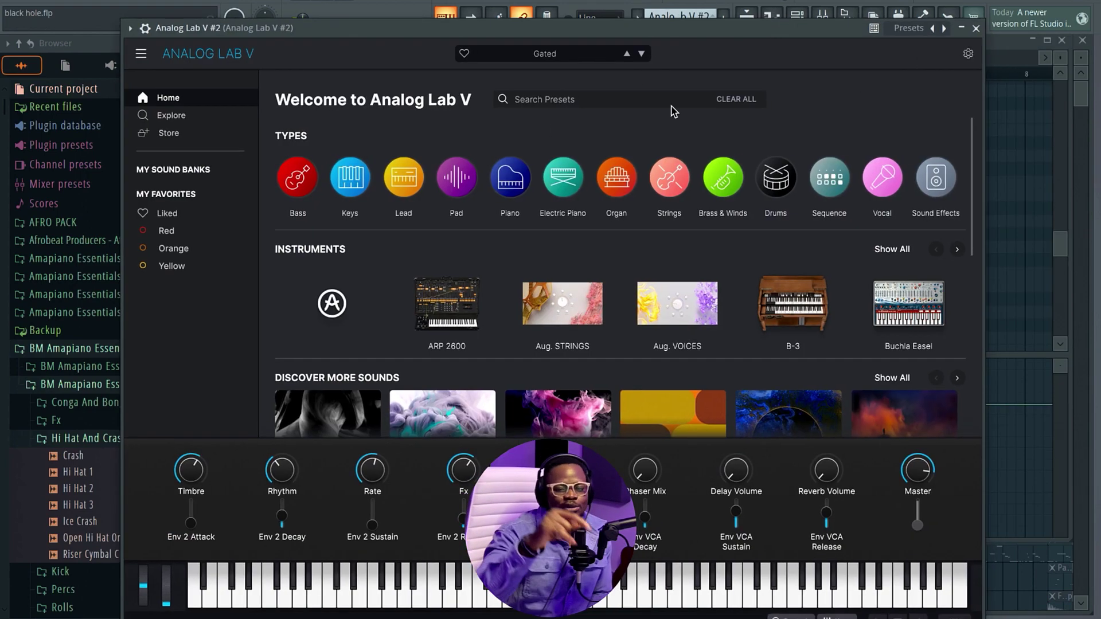
pyautogui.click(976, 28)
# Step: Unmute Track 11 with the Analog Lab V #3 clips and play it with the other active tracks
pyautogui.press('space')
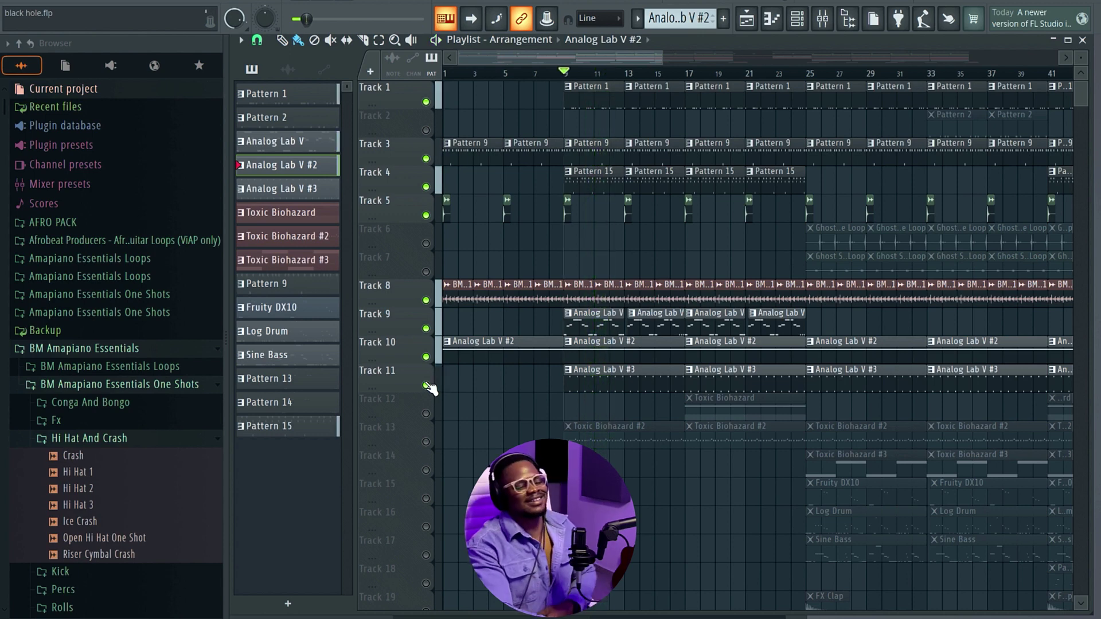
pyautogui.press('space')
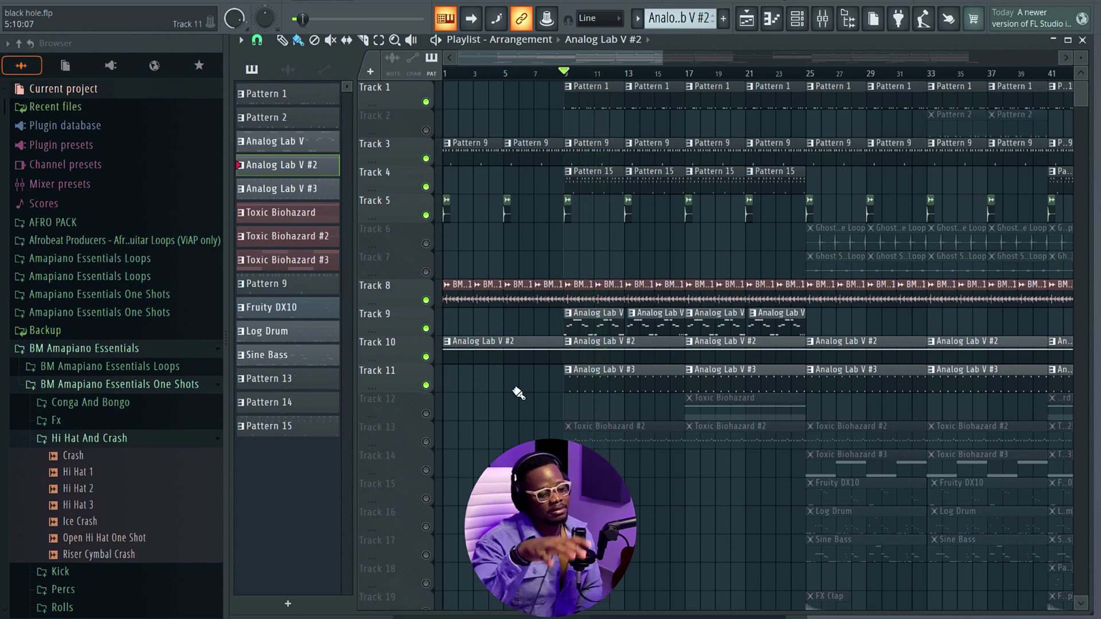
pyautogui.press('space')
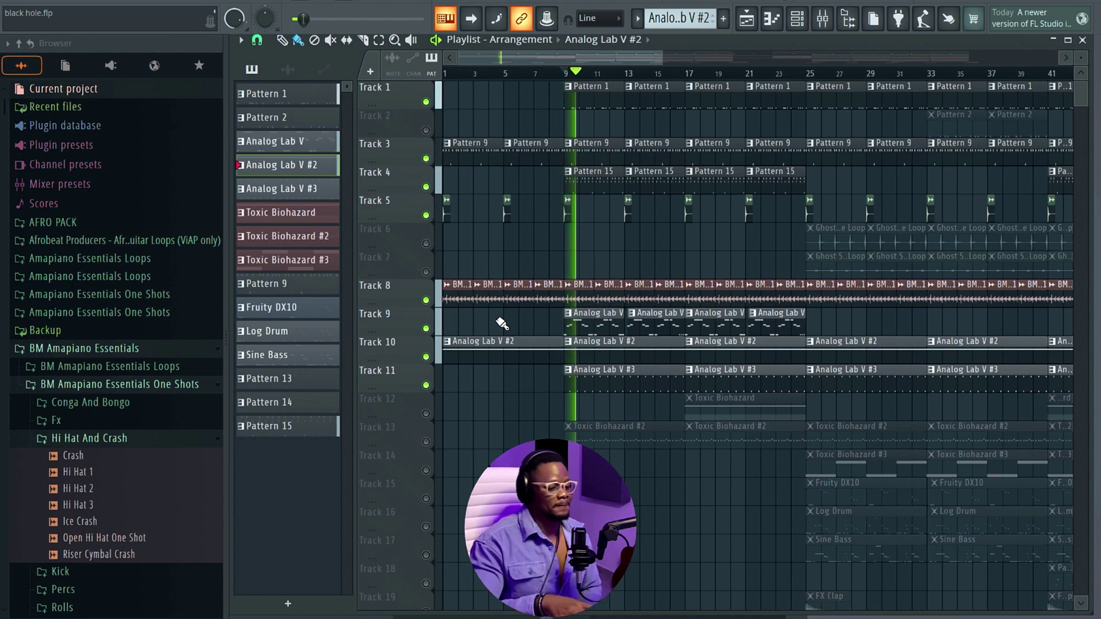
pyautogui.press('space')
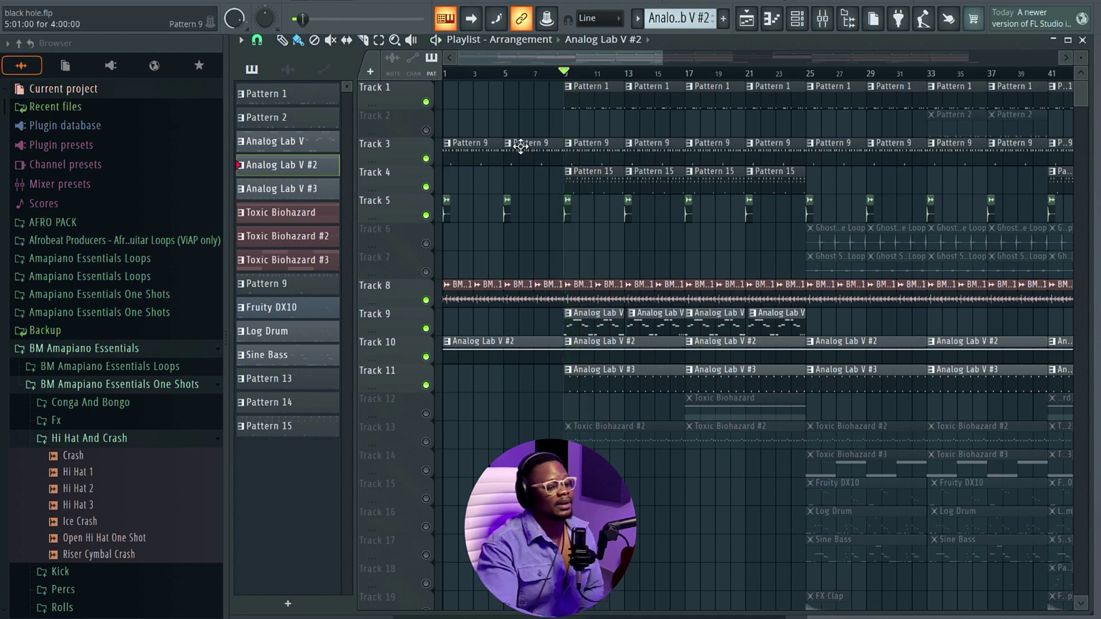
# Step: Unmute Track 13 with the Toxic Biohazard #2 clips and play the section from bar 9
pyautogui.scroll(-3, 507, 366)
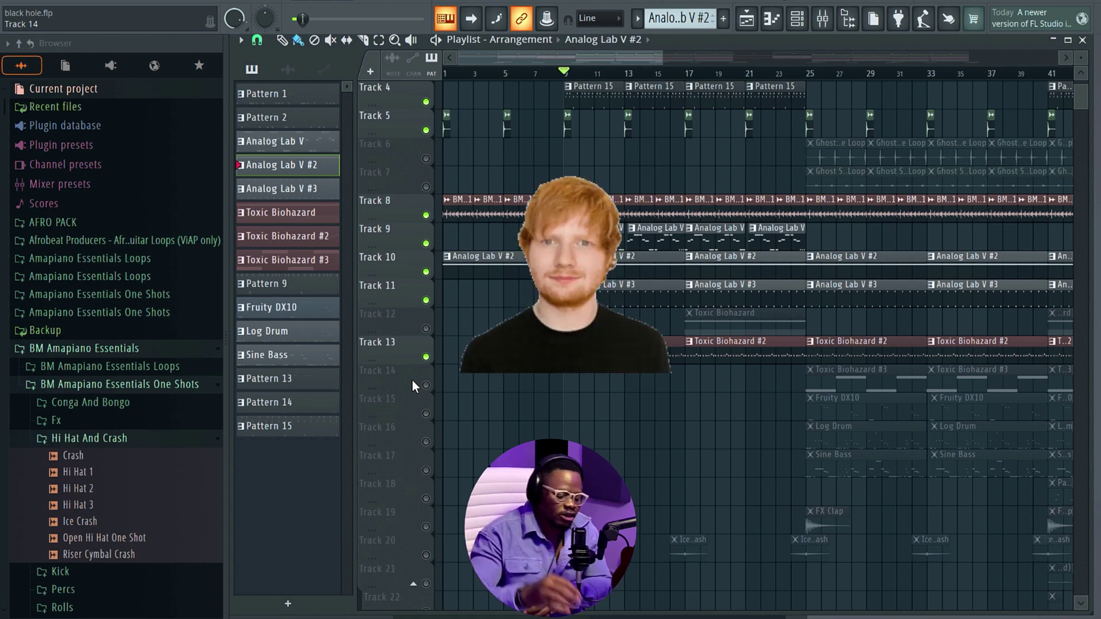
pyautogui.press('space')
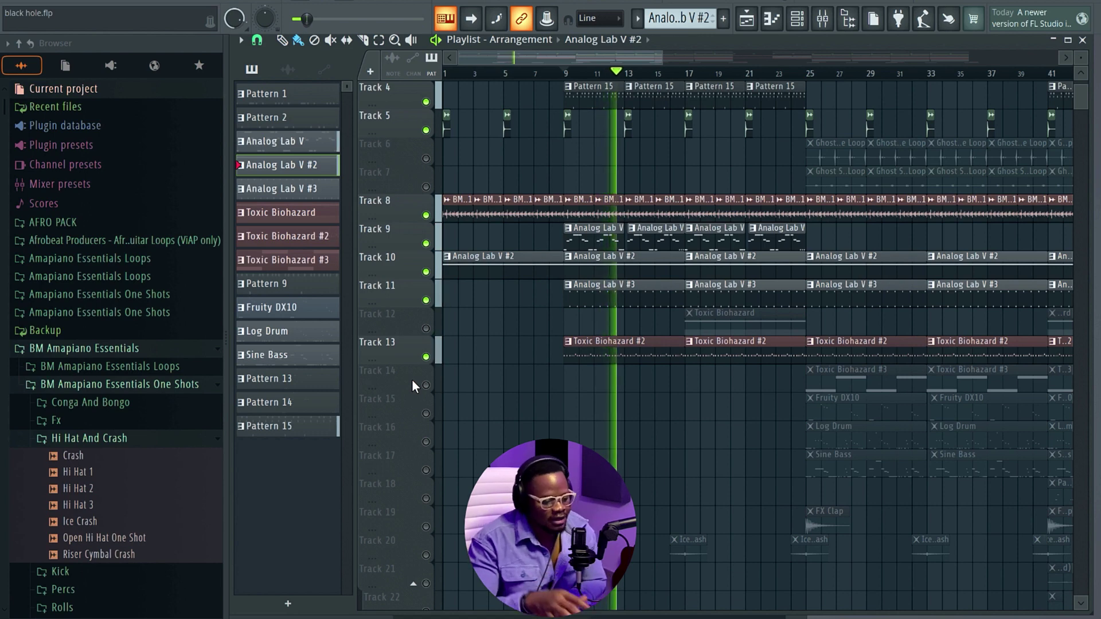
# Step: Unmute Track 12 with the Toxic Biohazard clips and play them together with the other active tracks
pyautogui.scroll(-4, 578, 393)
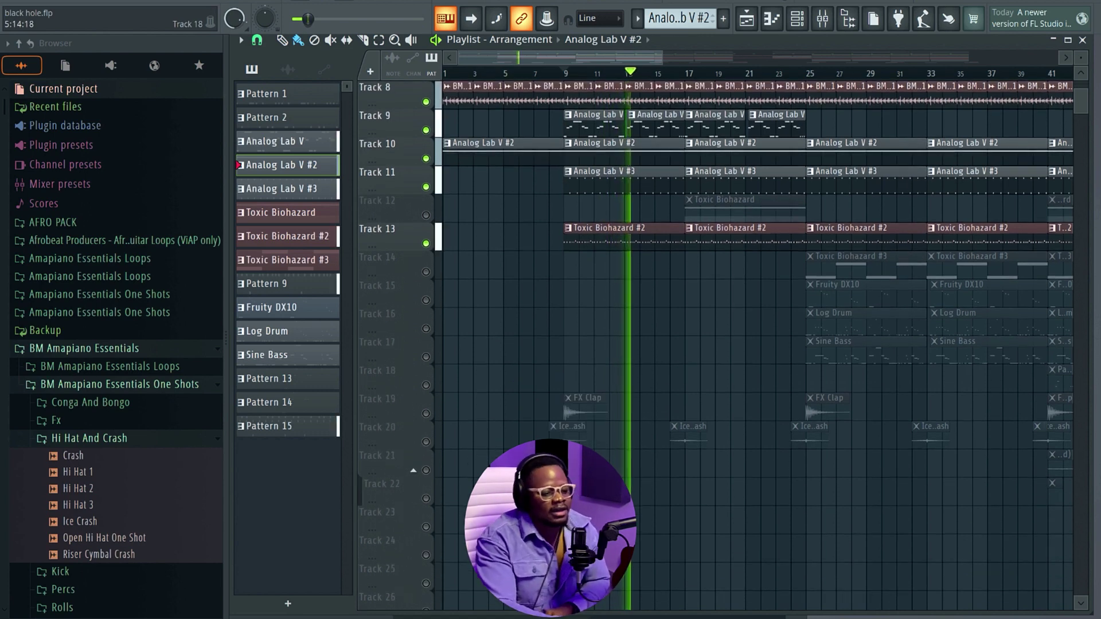
pyautogui.scroll(-2, 581, 389)
pyautogui.scroll(3, 580, 390)
pyautogui.click(426, 299)
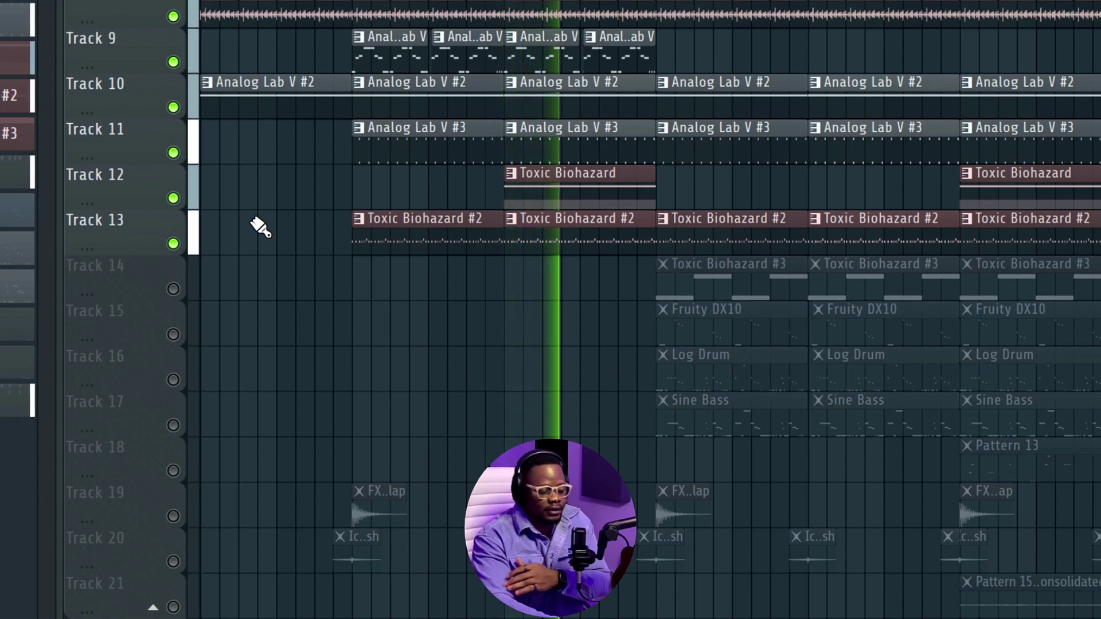
pyautogui.press('space')
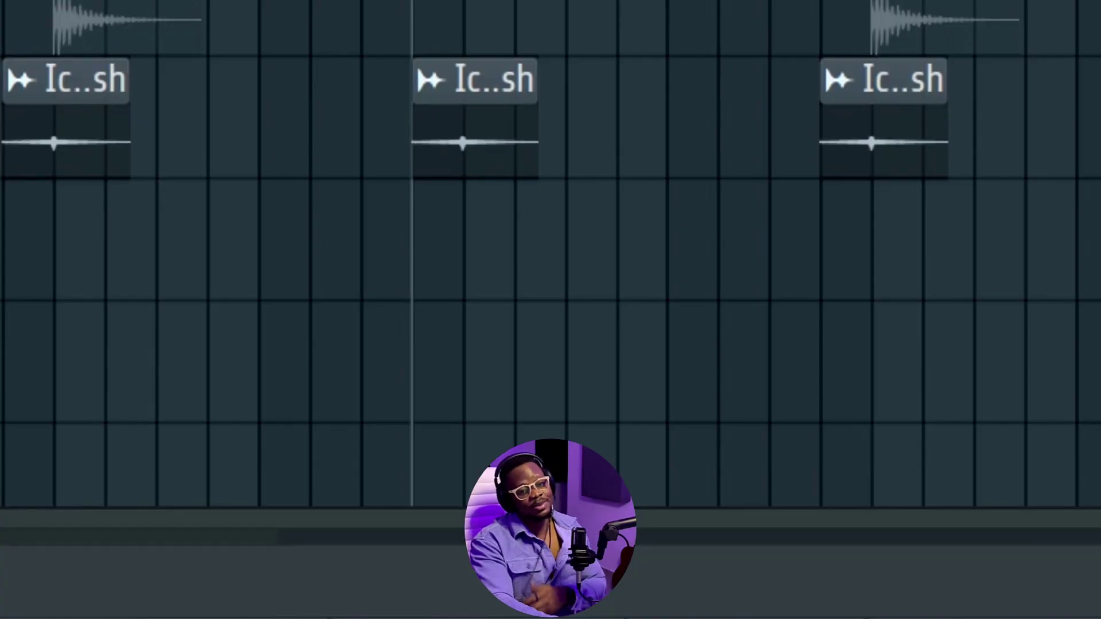
# Step: Unmute Track 19 with the FX Clap and Track 20 with the Ice Crash, and play the section around bar 9
pyautogui.press('space')
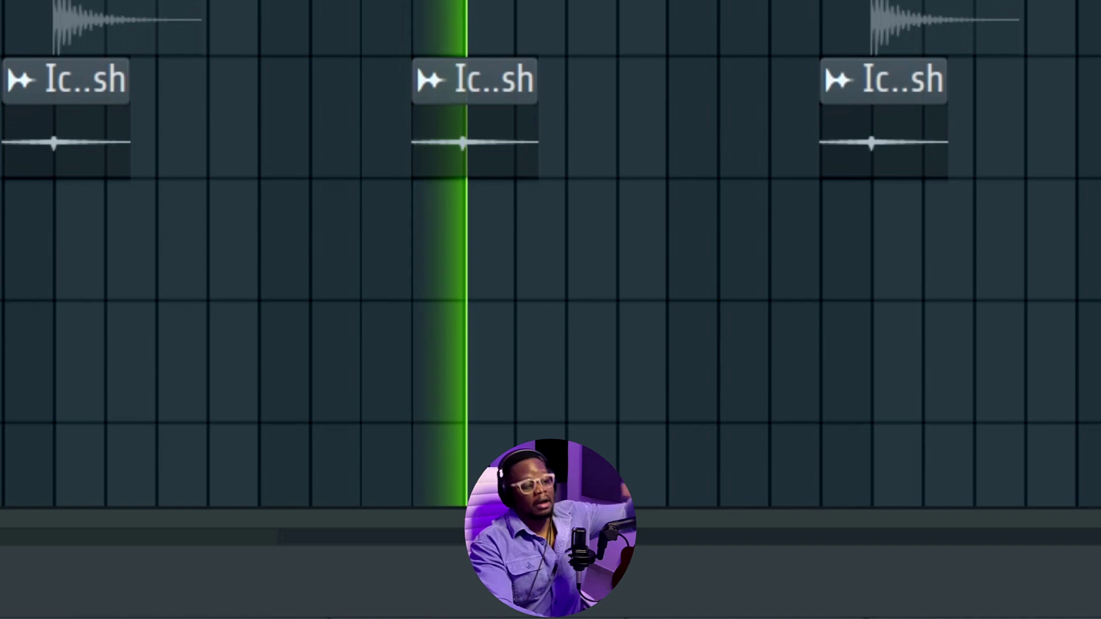
pyautogui.press('space')
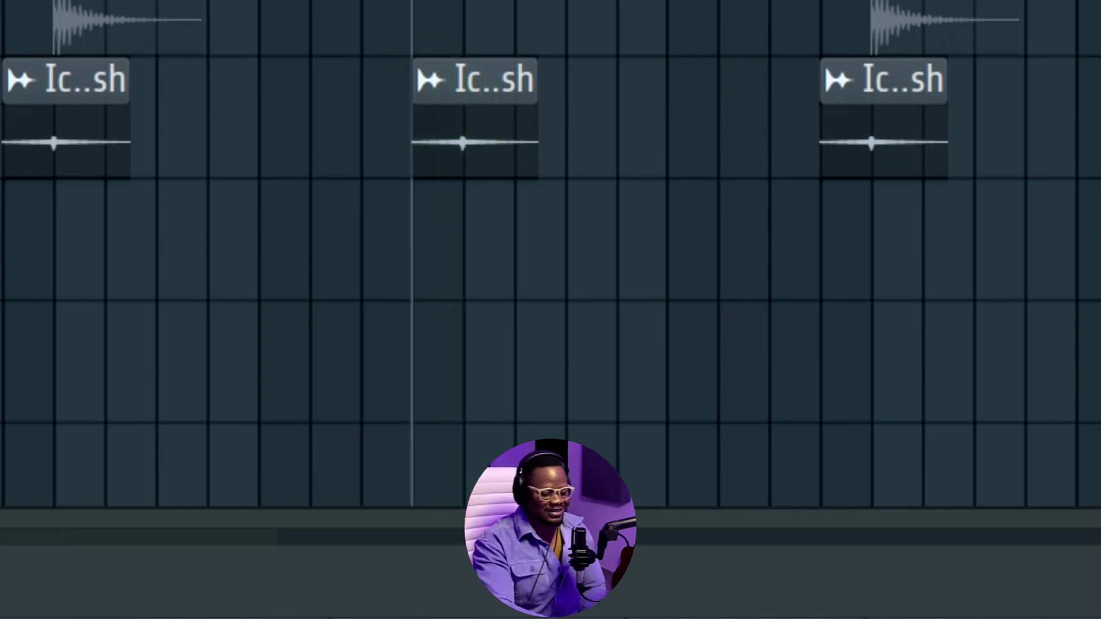
pyautogui.press('space')
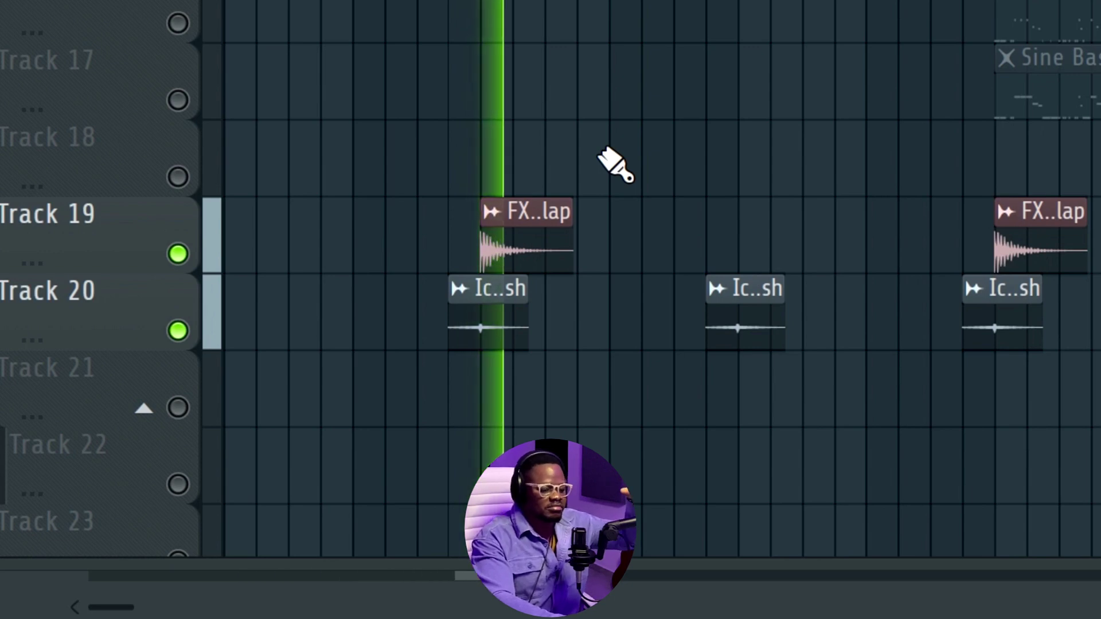
pyautogui.scroll(-1, 643, 202)
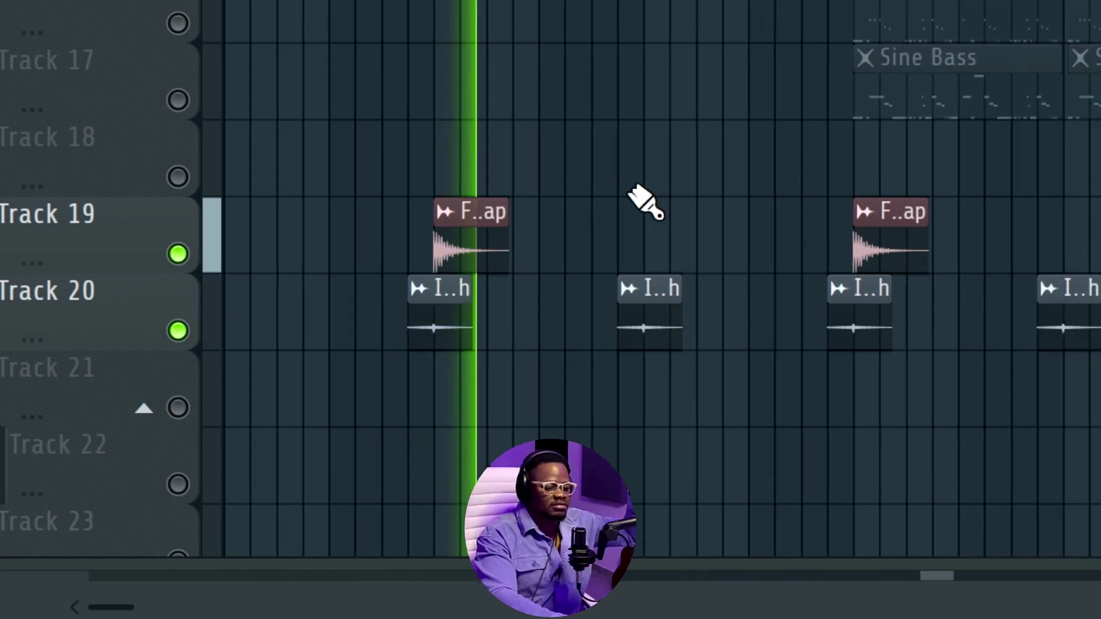
pyautogui.scroll(-1, 643, 202)
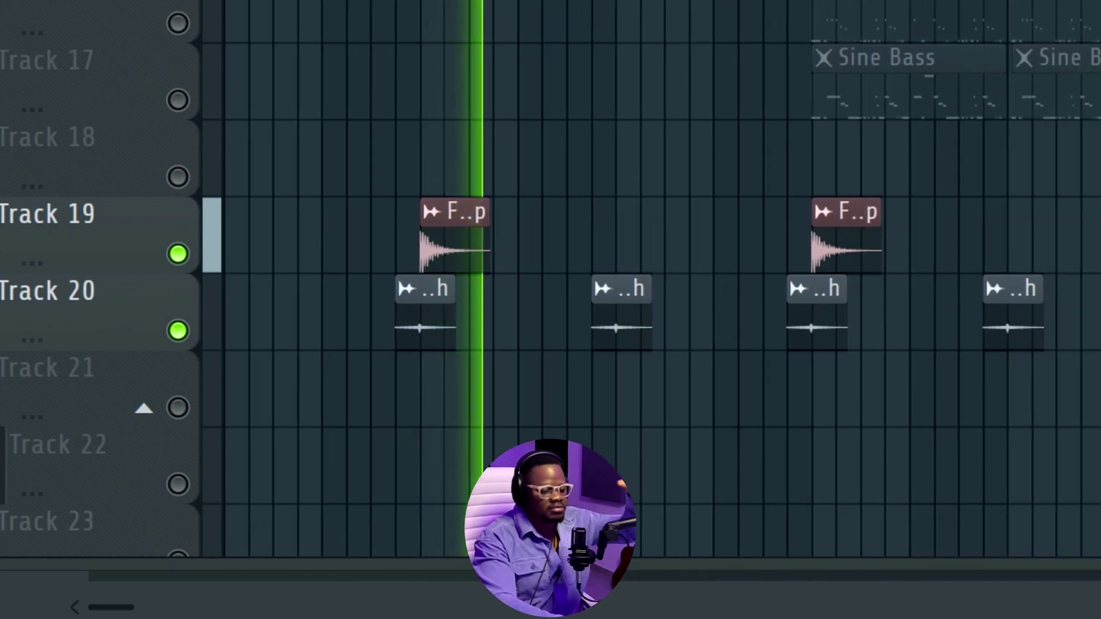
pyautogui.scroll(4, 643, 202)
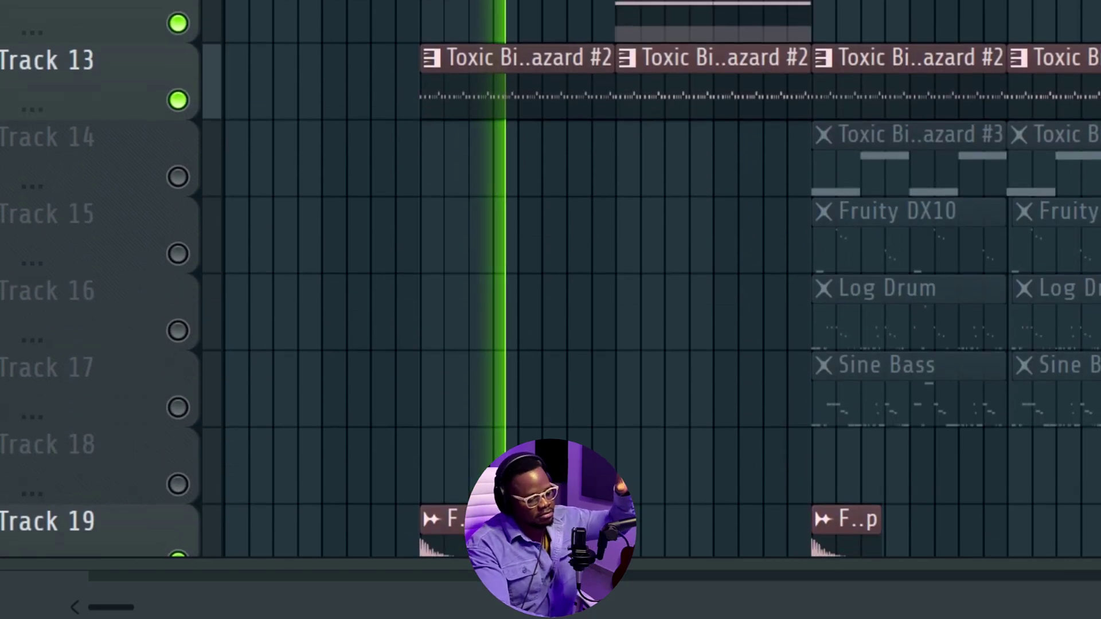
pyautogui.scroll(-3, 551, 275)
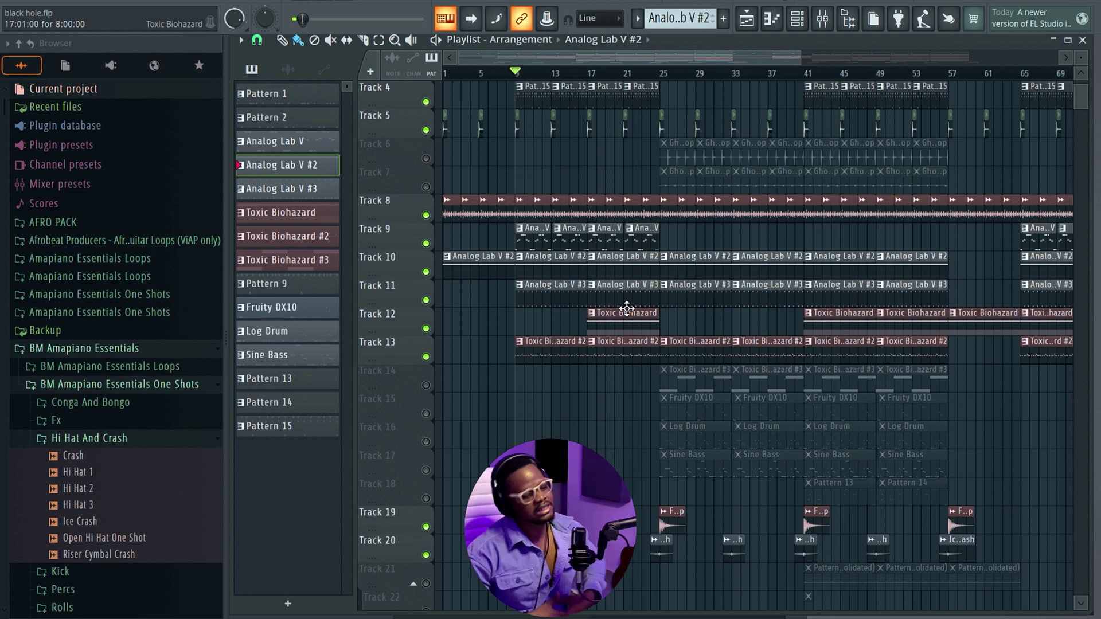
# Step: Unmute Track 6 with the Ghost Cave Loop and Track 7 with the Ghost Ship Fx Loop, and play from bar 25
pyautogui.scroll(3, 626, 308)
pyautogui.click(425, 243)
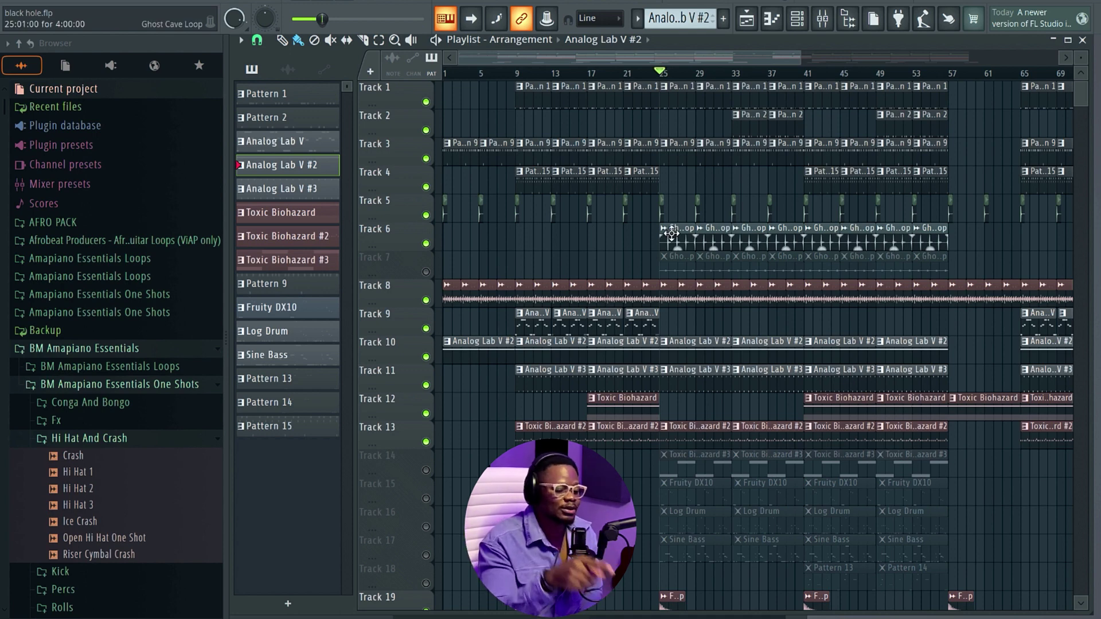
pyautogui.scroll(3, 690, 228)
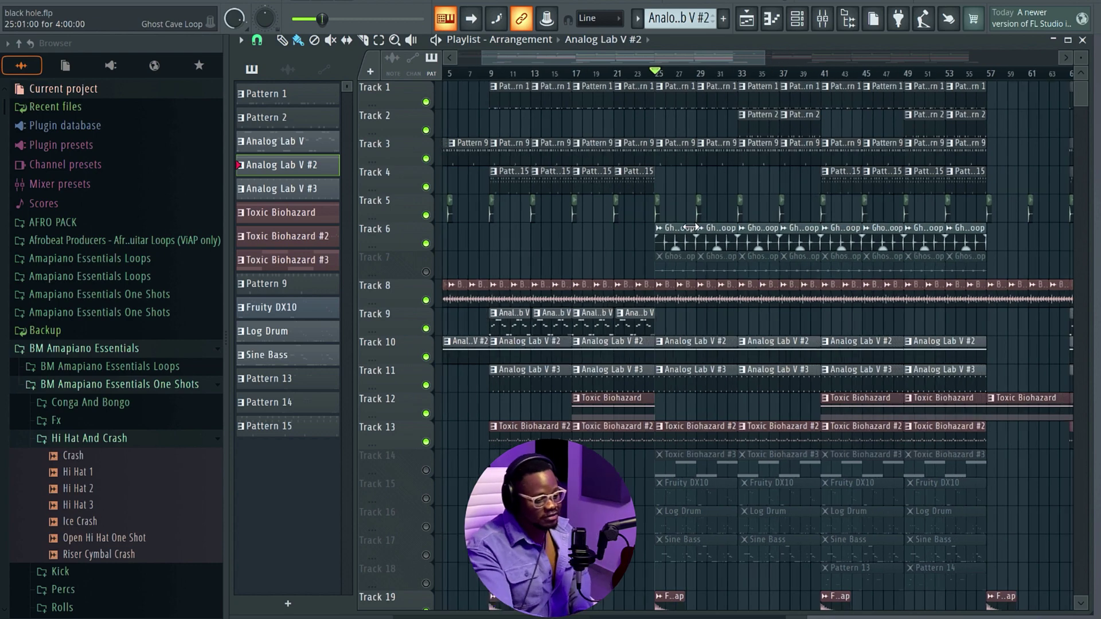
pyautogui.press('space')
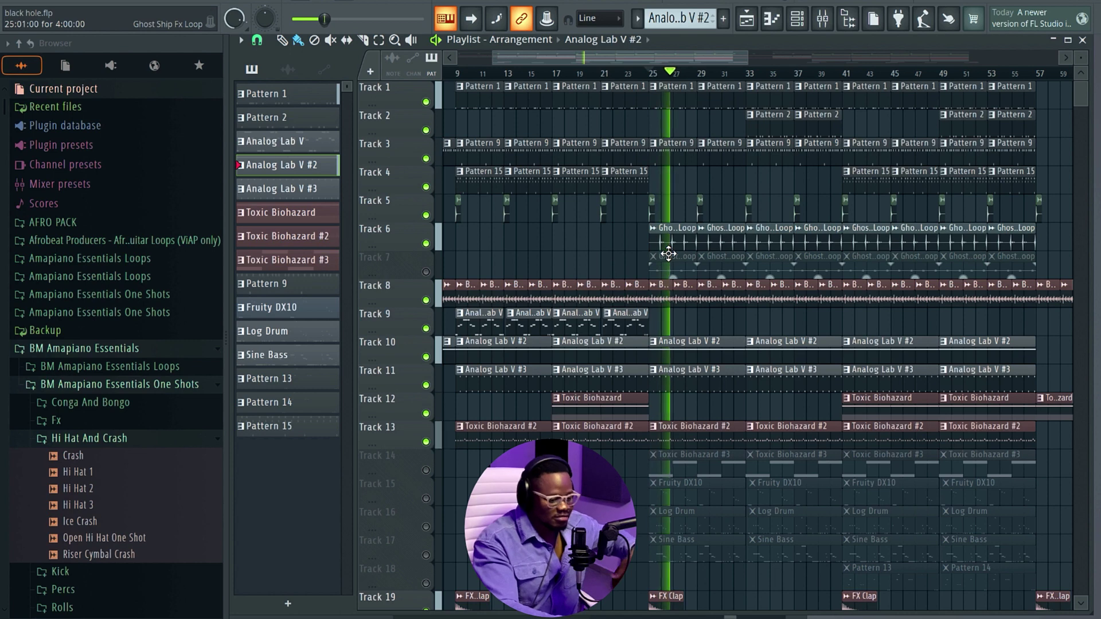
pyautogui.press('space')
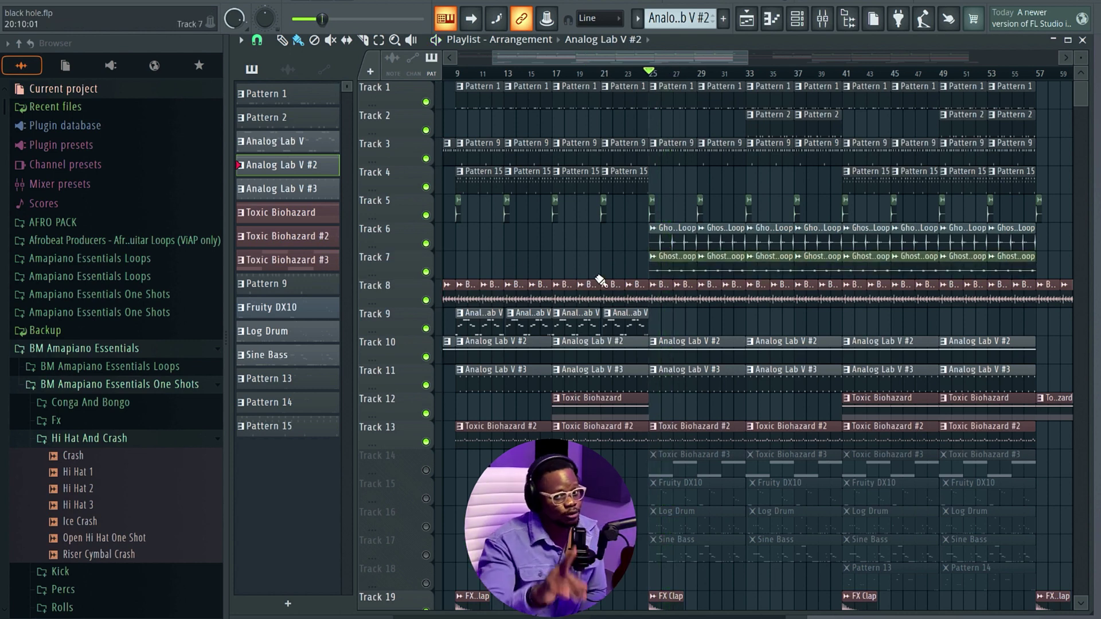
pyautogui.press('space')
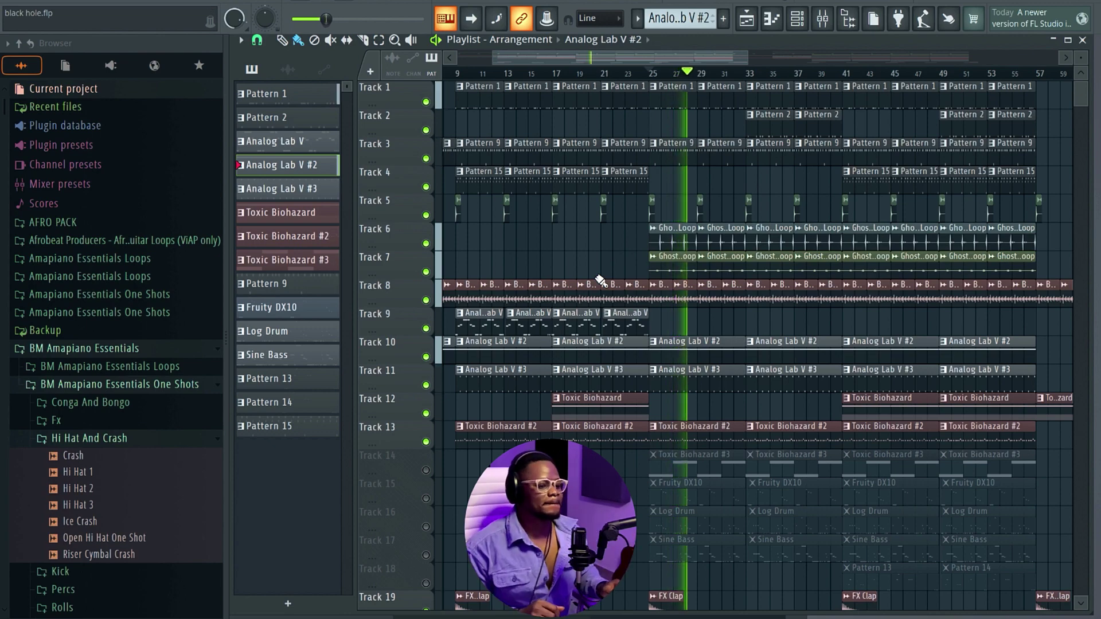
pyautogui.press('space')
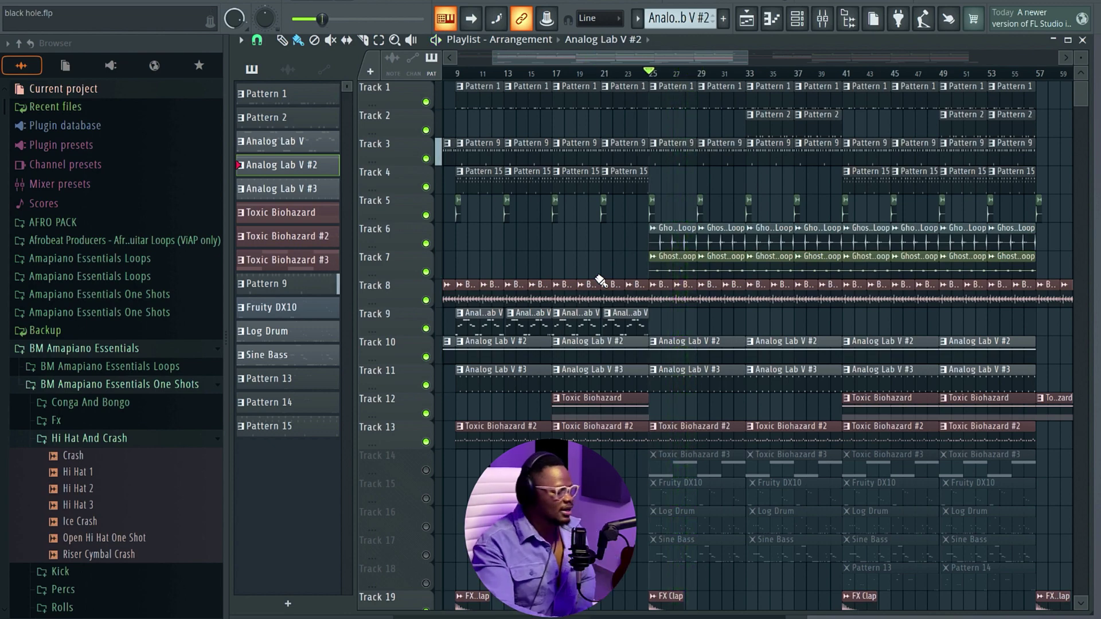
# Step: Solo Track 14 with the Toxic Biohazard #3 clips, play it from bar 25, and bring all the other tracks back in
pyautogui.scroll(-5, 667, 391)
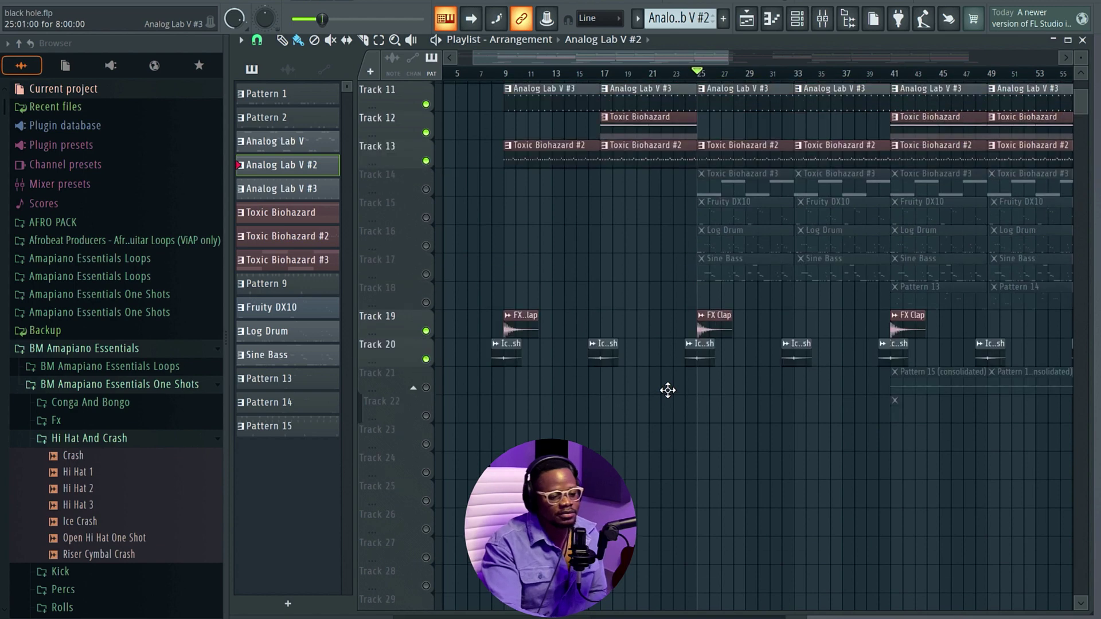
pyautogui.keyDown('ctrl'); pyautogui.click(425, 272); pyautogui.keyUp('ctrl')
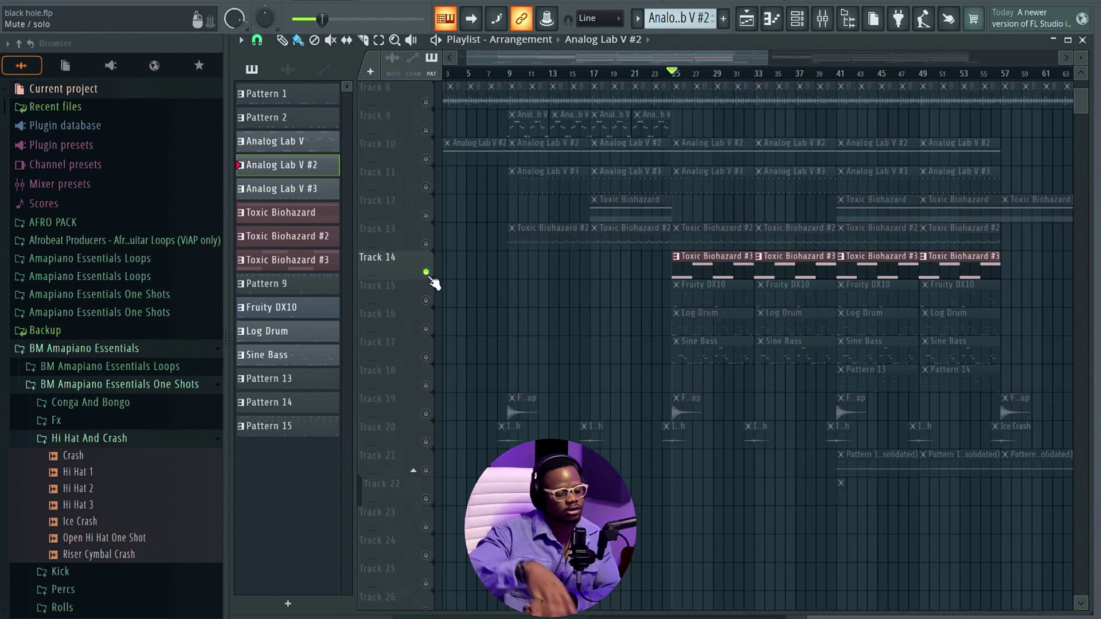
pyautogui.press('space')
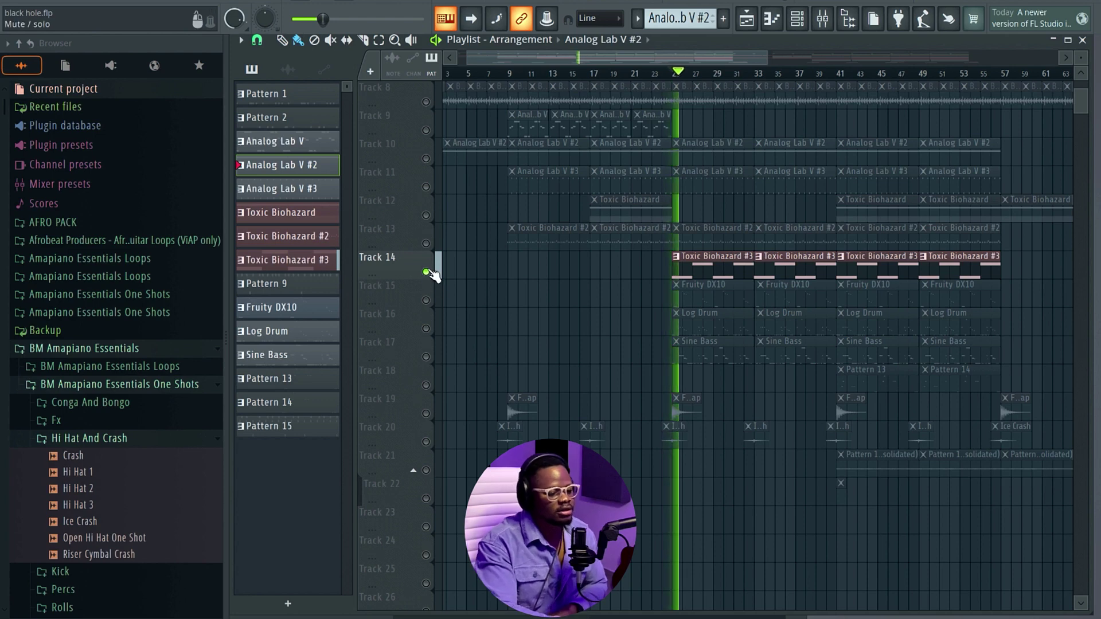
pyautogui.keyDown('ctrl'); pyautogui.click(426, 271); pyautogui.keyUp('ctrl')
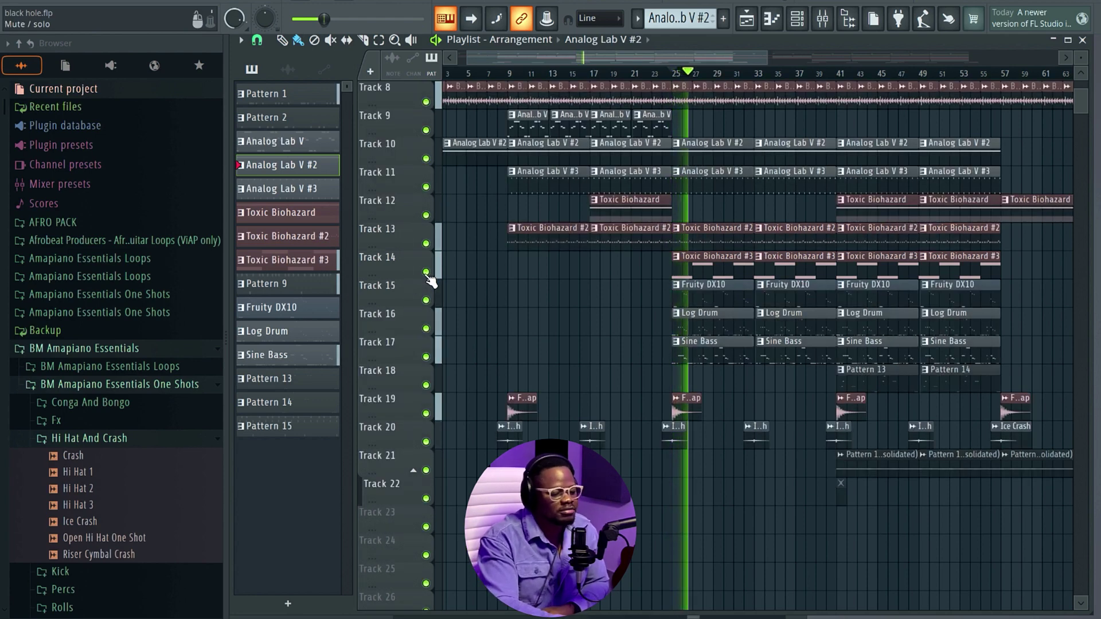
pyautogui.press('space')
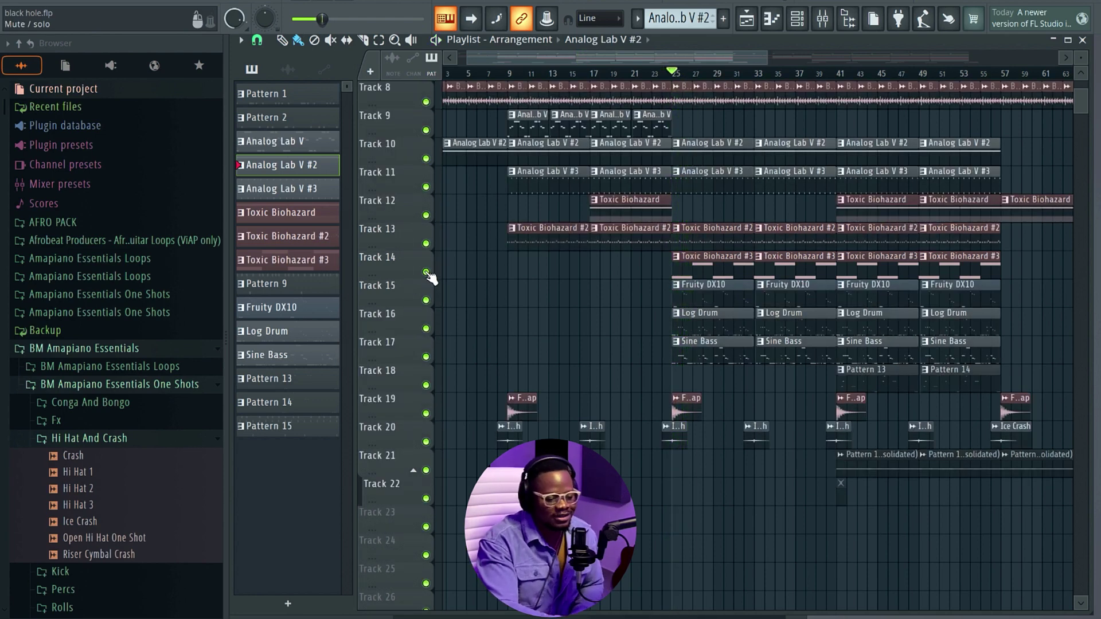
# Step: Mute Tracks 15 to 17 and play the section from bar 25 with Toxic Biohazard #3 in the mix
pyautogui.moveTo(425, 300); pyautogui.dragTo(426, 356)
pyautogui.press('space')
pyautogui.scroll(5, 488, 396)
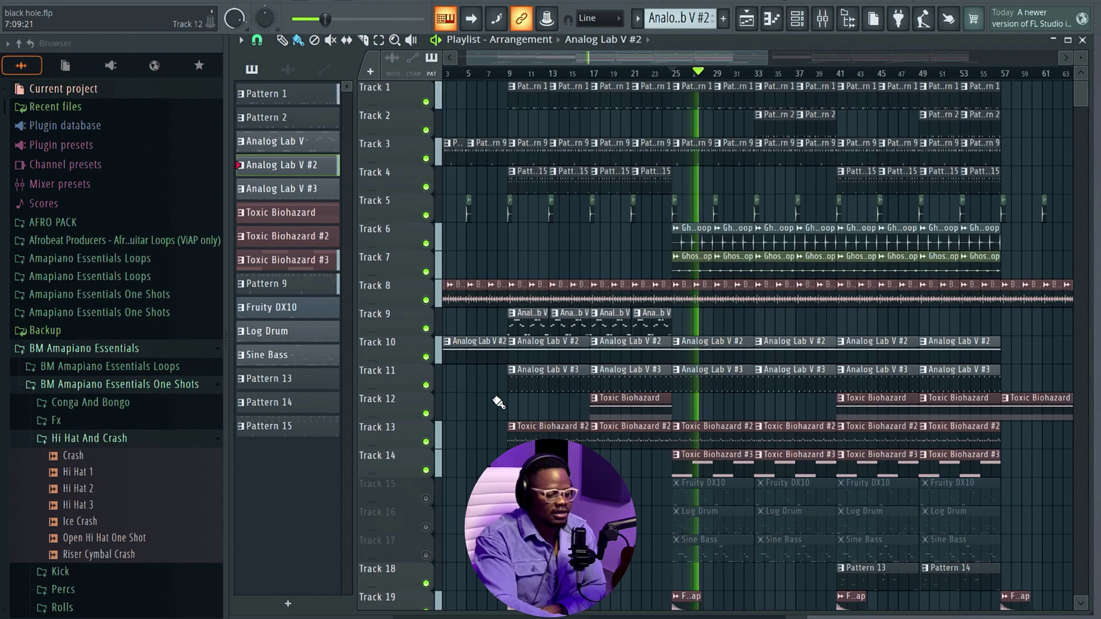
pyautogui.press('space')
pyautogui.scroll(-5, 740, 435)
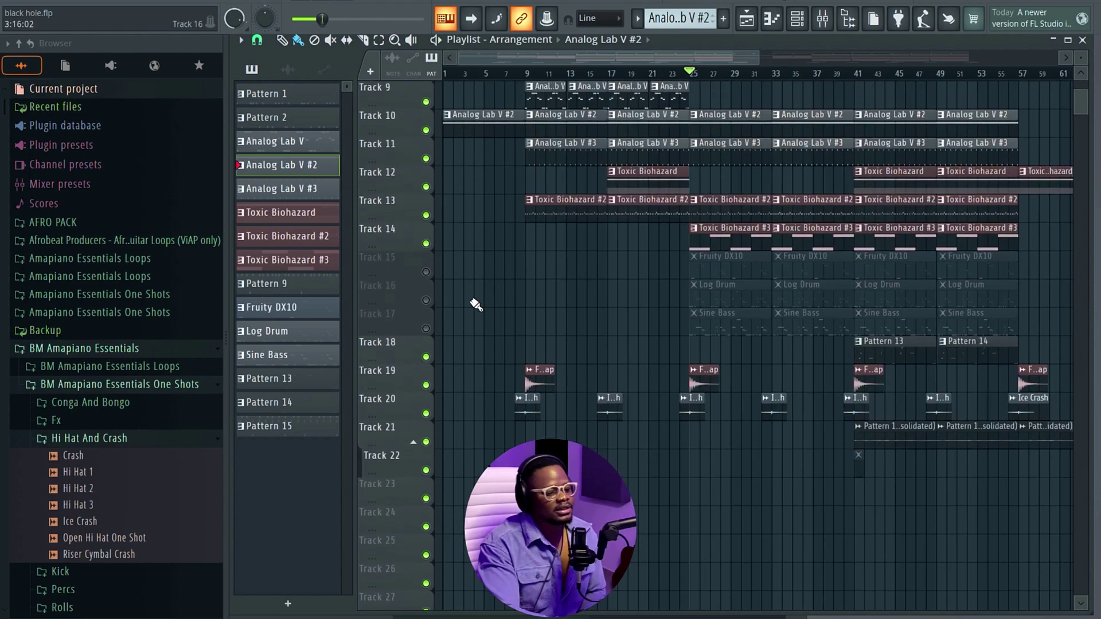
# Step: Unmute Track 15 and open the Fruity DX10 pattern for viewing, then return to the playlist
pyautogui.click(426, 272)
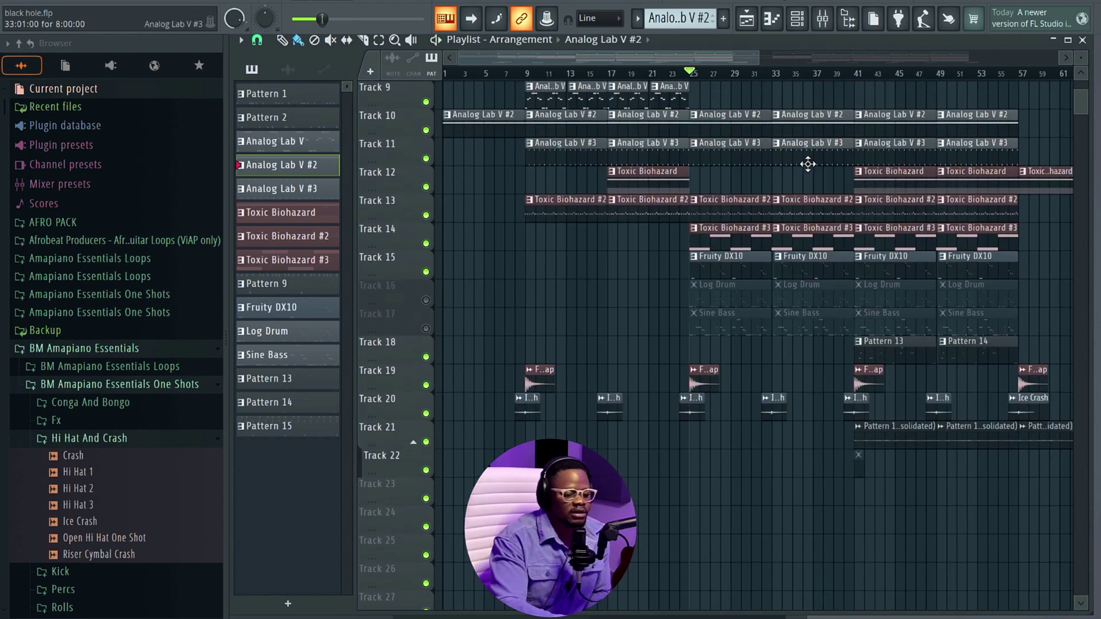
pyautogui.click(797, 25)
pyautogui.click(858, 59)
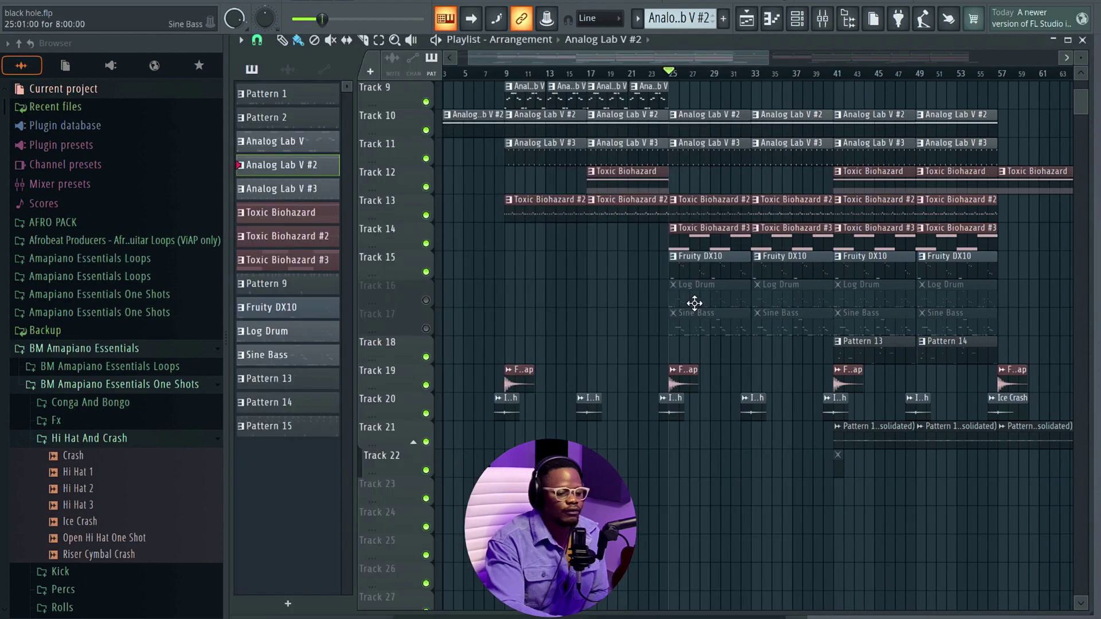
pyautogui.doubleClick(698, 269)
pyautogui.press('F7')
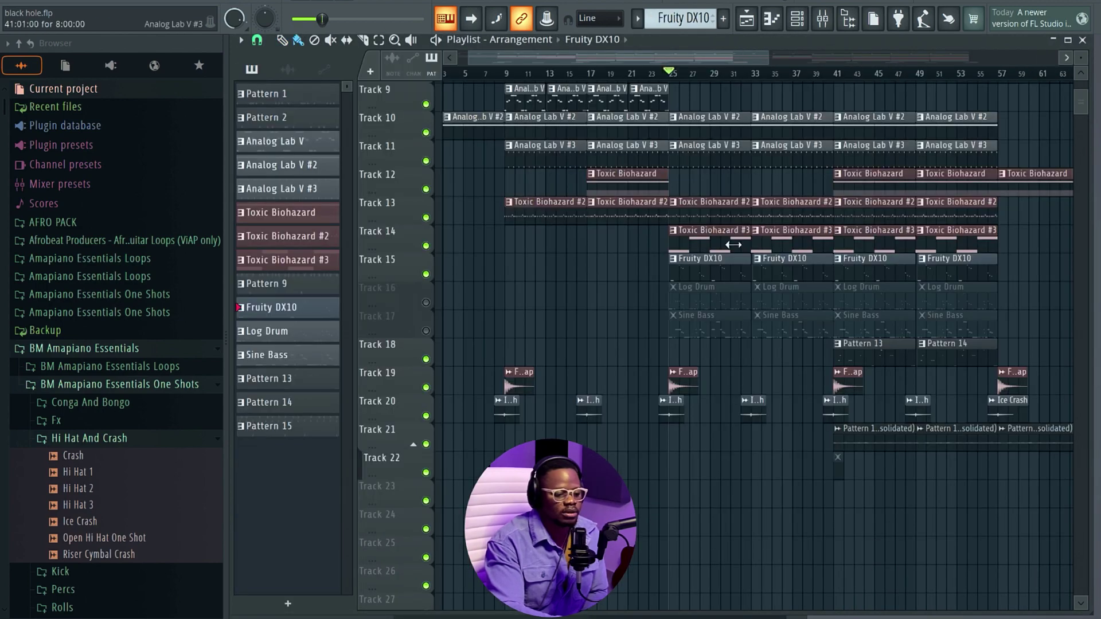
# Step: Solo Track 15 and play its Fruity DX10 clips alone from bar 25
pyautogui.keyDown('ctrl'); pyautogui.click(425, 275); pyautogui.keyUp('ctrl')
pyautogui.press('space')
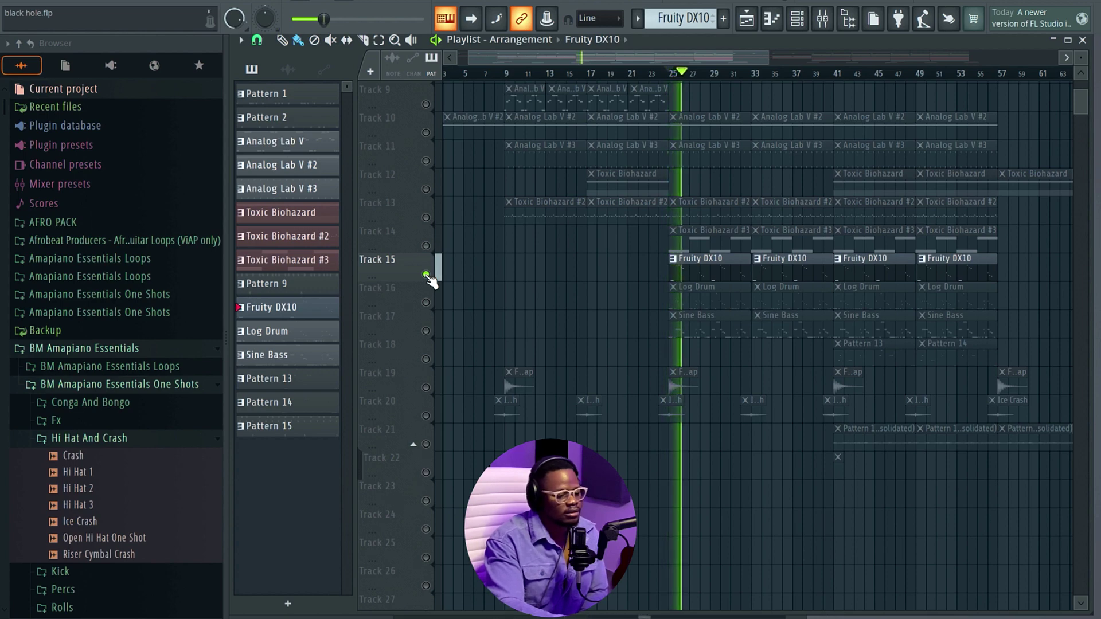
pyautogui.press('space')
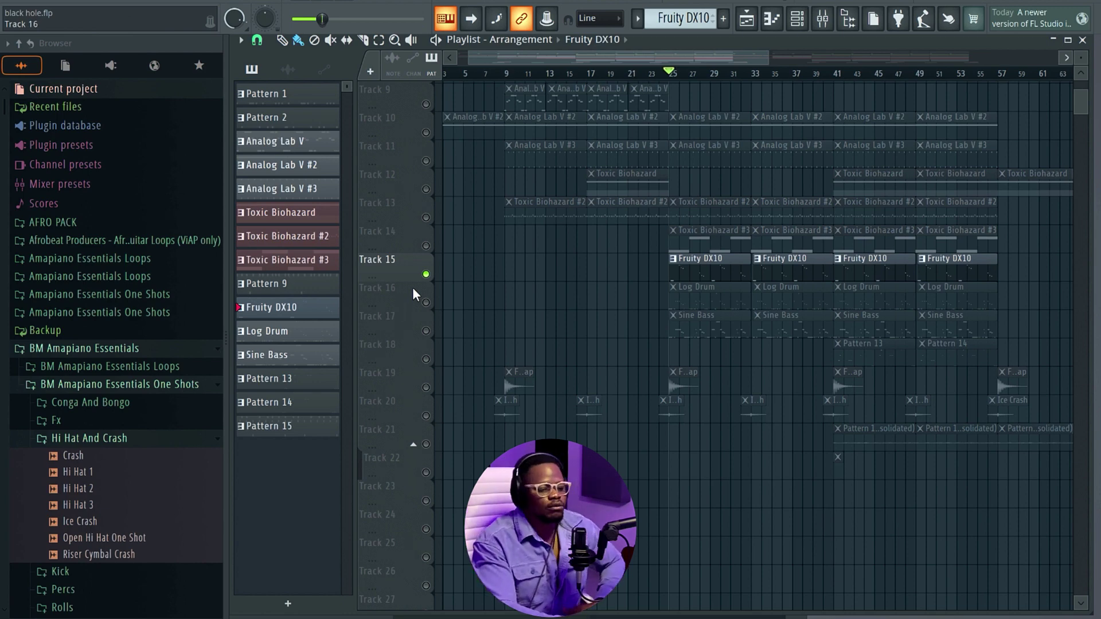
# Step: Restore the other tracks with Log Drum and Sine Bass still muted, and play Fruity DX10 in the mix from bar 25
pyautogui.keyDown('ctrl'); pyautogui.click(425, 330); pyautogui.keyUp('ctrl')
pyautogui.press('space')
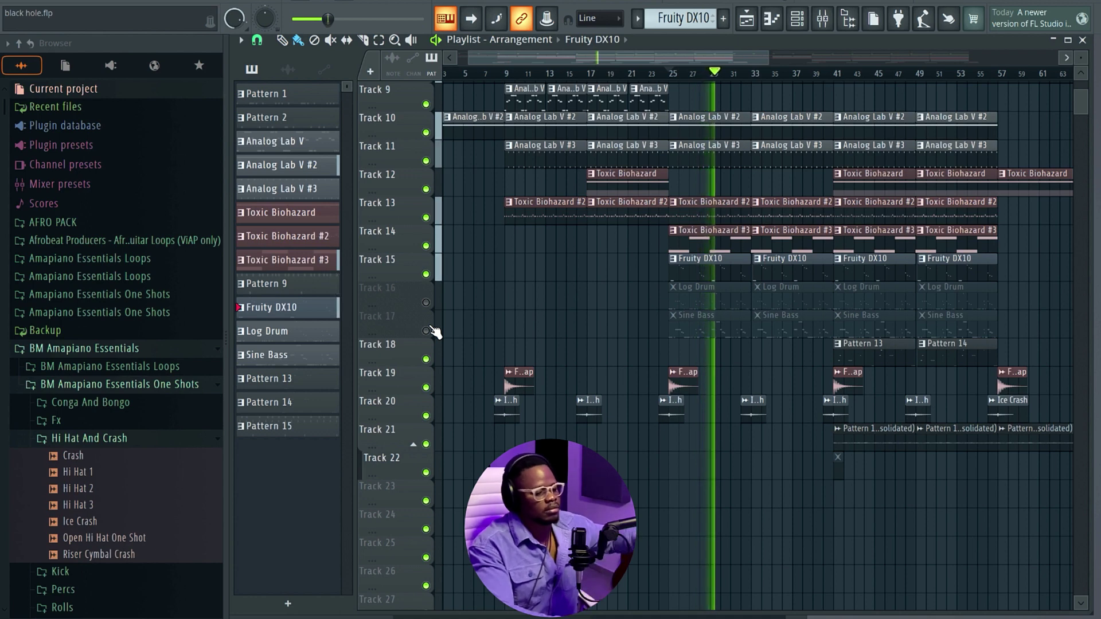
pyautogui.press('space')
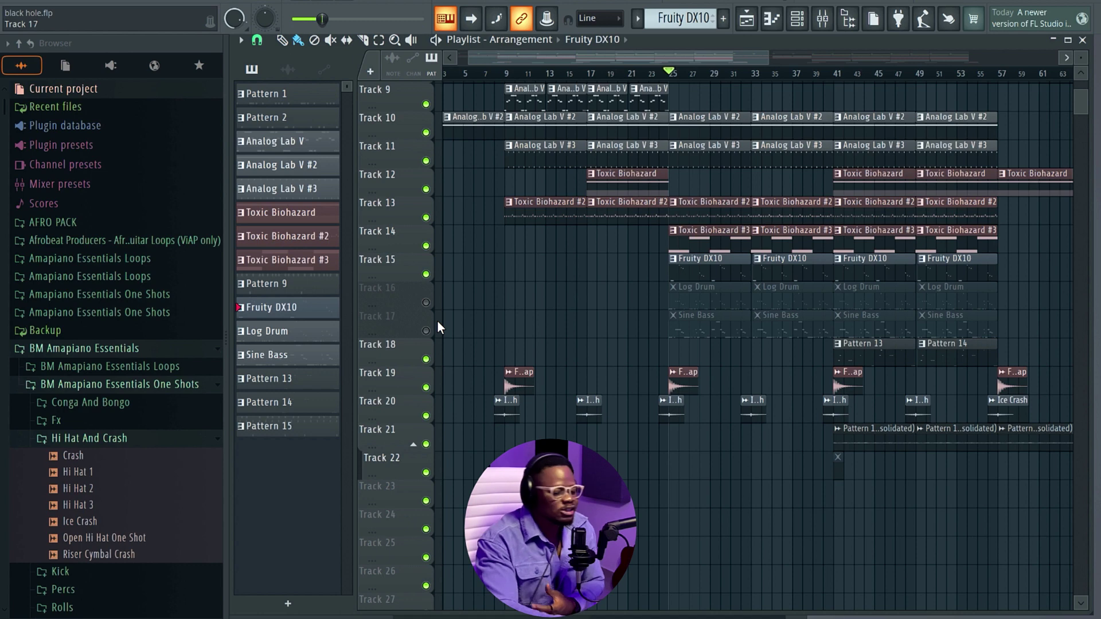
# Step: Unmute Track 16, show the Log Drum notes in the piano roll from bar 1, and switch playback to pattern mode
pyautogui.click(426, 302)
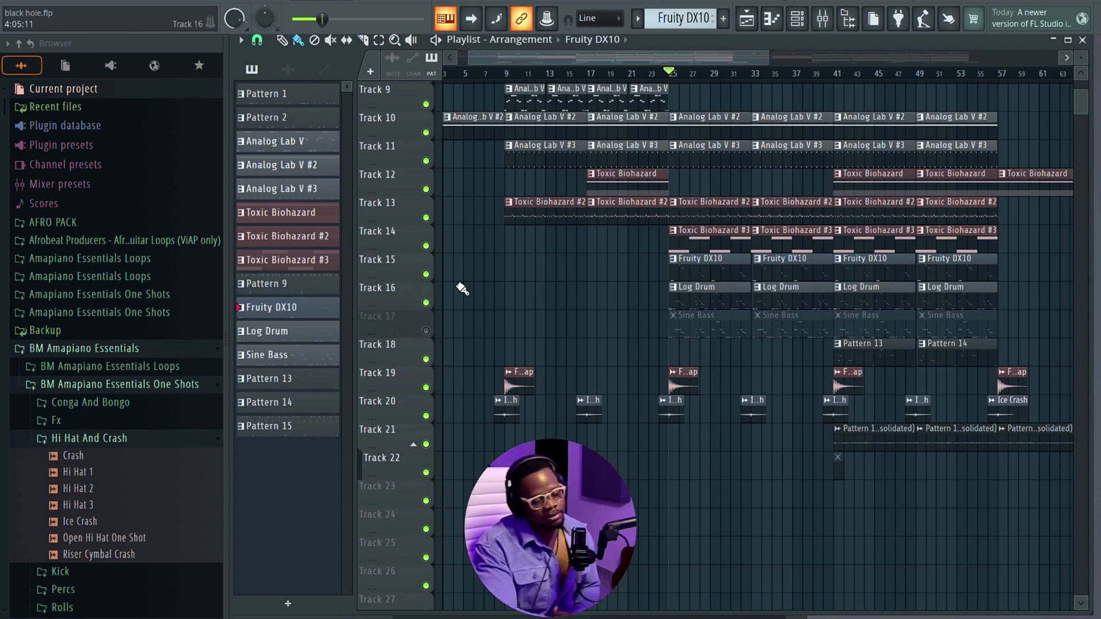
pyautogui.doubleClick(738, 287)
pyautogui.hscroll(-4, 565, 220)
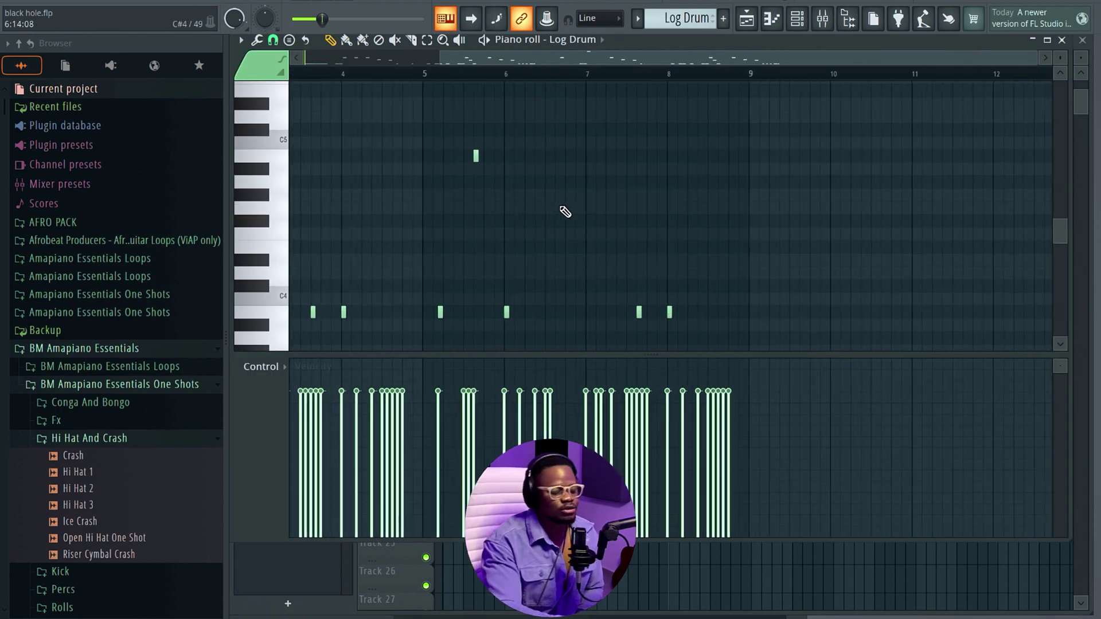
pyautogui.scroll(-3, 565, 212)
pyautogui.scroll(5, 565, 212)
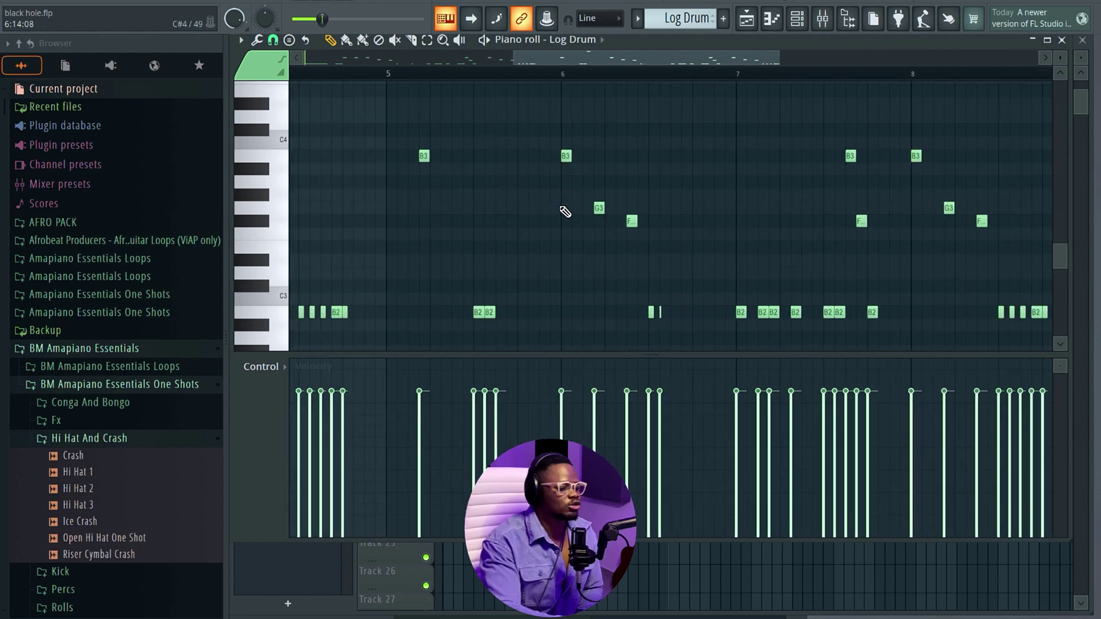
pyautogui.hscroll(-2, 565, 212)
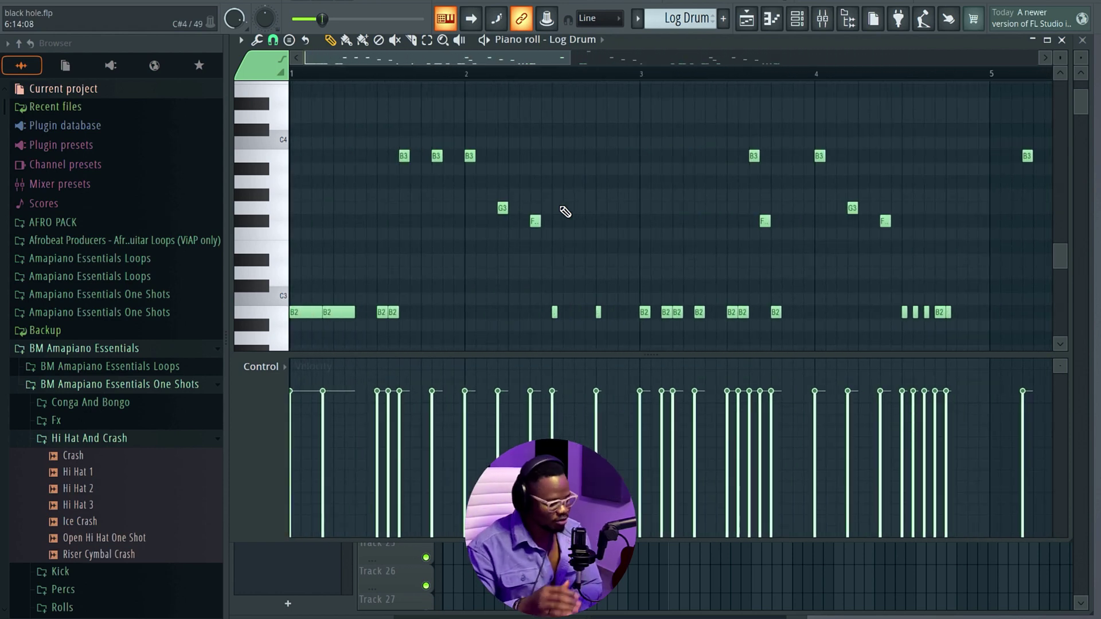
pyautogui.press('l')
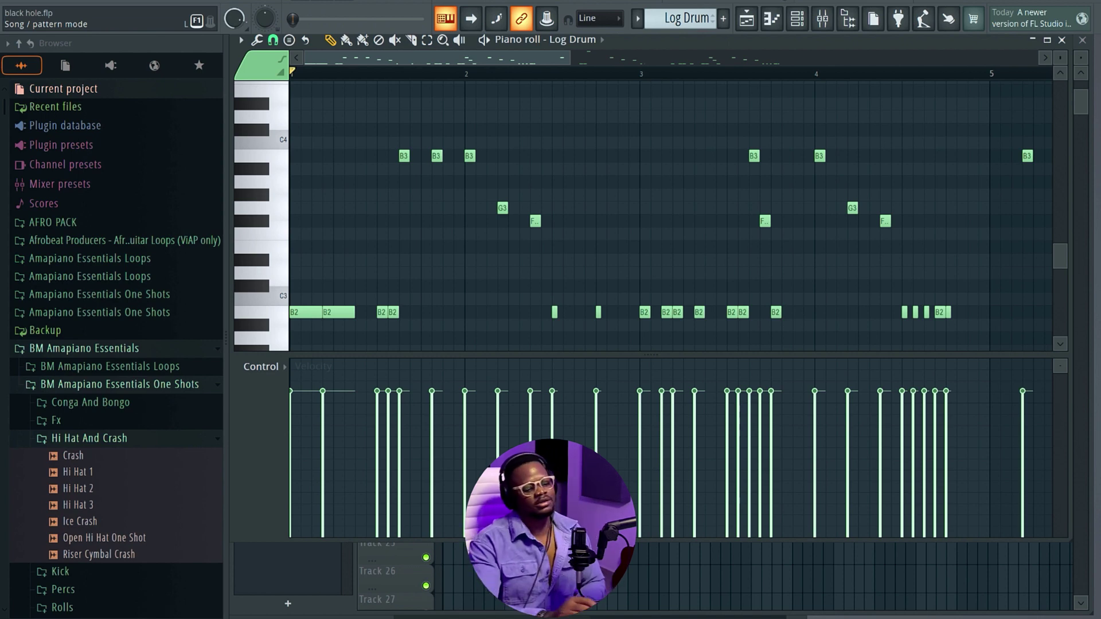
# Step: Play the Log Drum pattern alone in the piano roll, and play it in the playlist mix from bar 25 with Sine Bass muted
pyautogui.press('space')
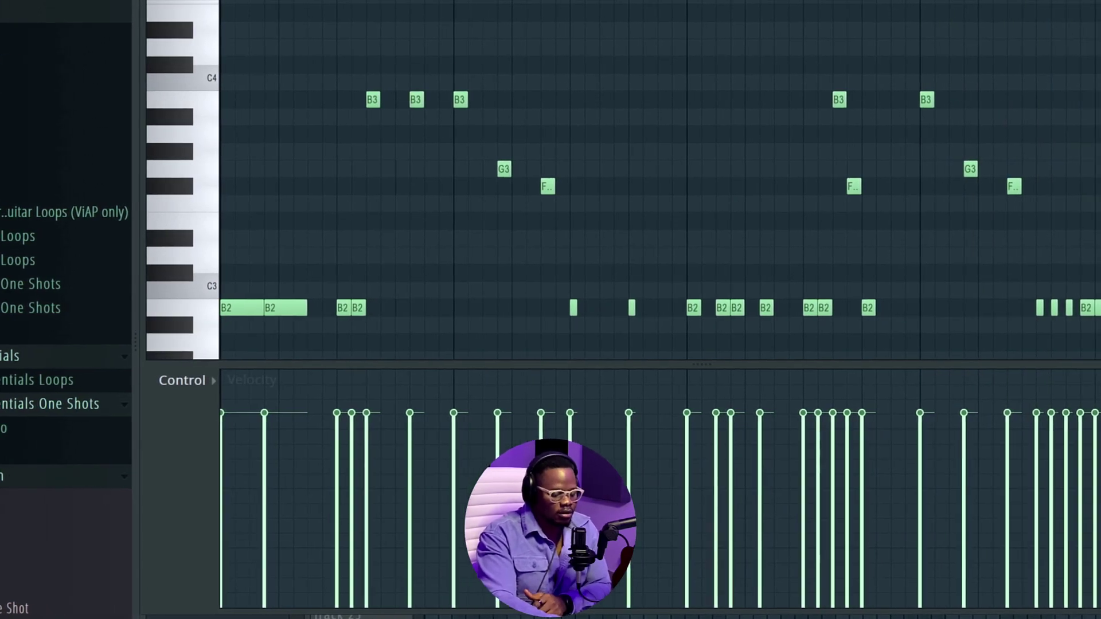
pyautogui.scroll(-2, 413, 136)
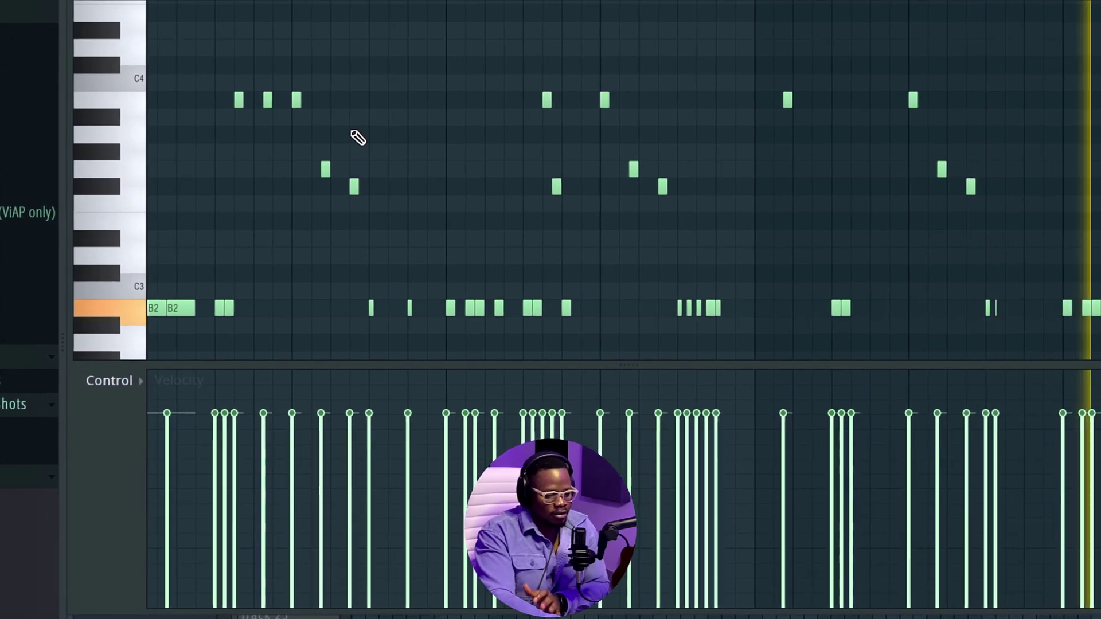
pyautogui.scroll(-2, 350, 138)
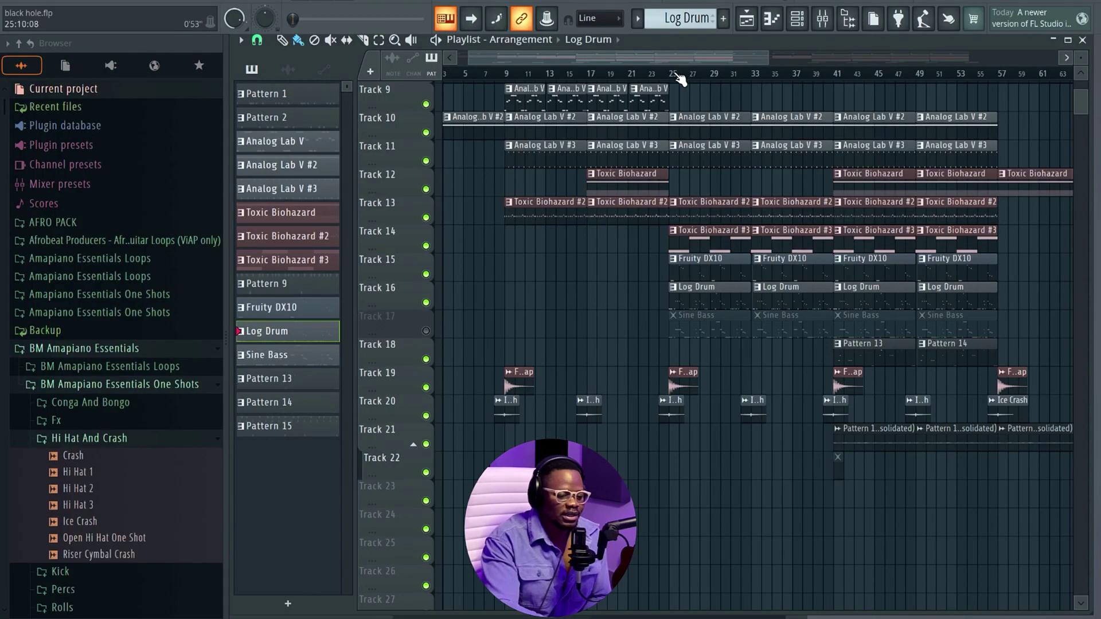
pyautogui.press('space')
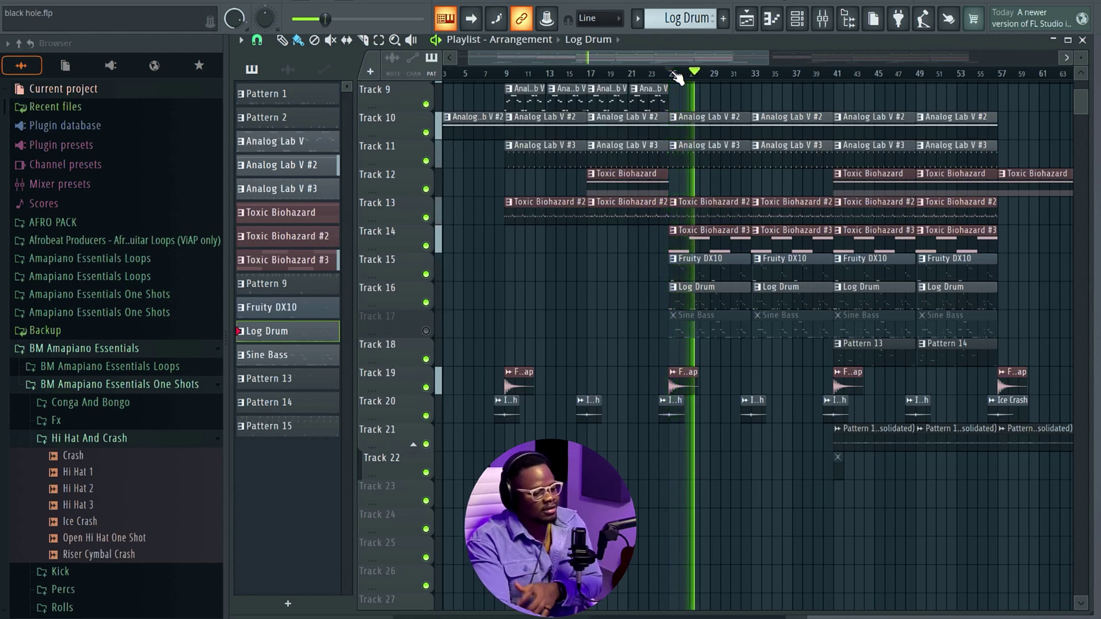
pyautogui.press('space')
# Step: Unmute Track 17 and play Sine Bass in the mix from bar 25, soloing it briefly before restoring the other tracks
pyautogui.click(426, 331)
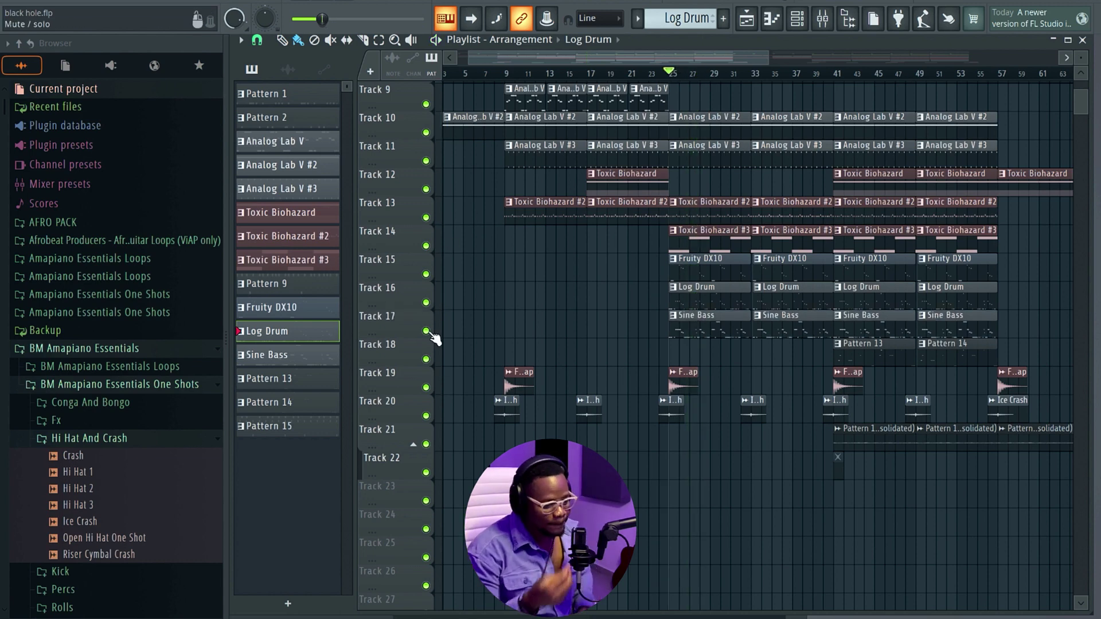
pyautogui.press('space')
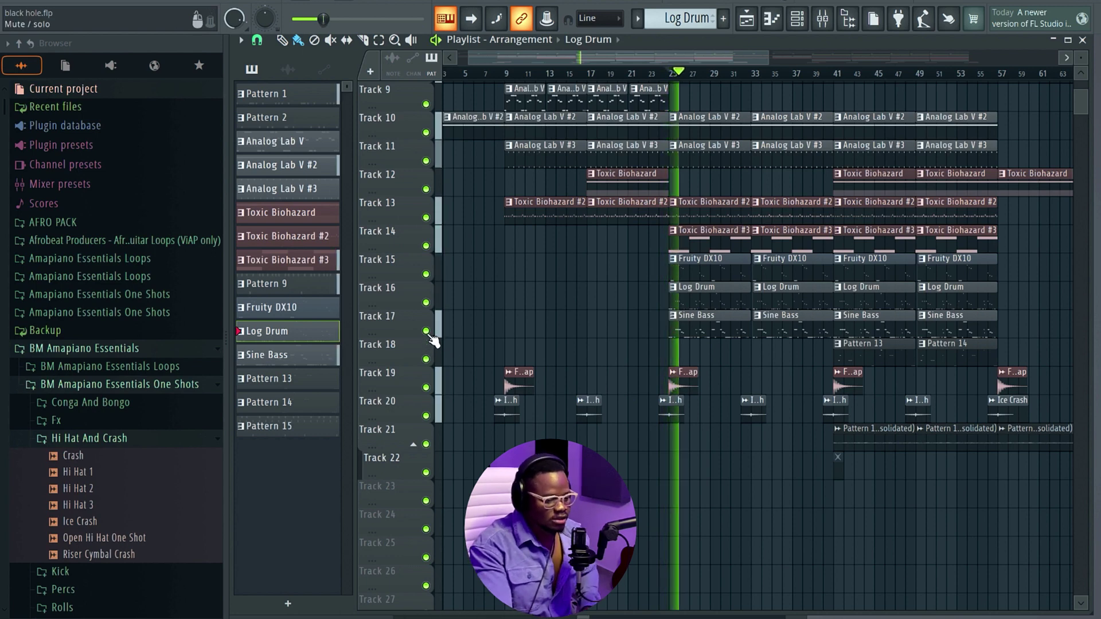
pyautogui.rightClick(426, 331)
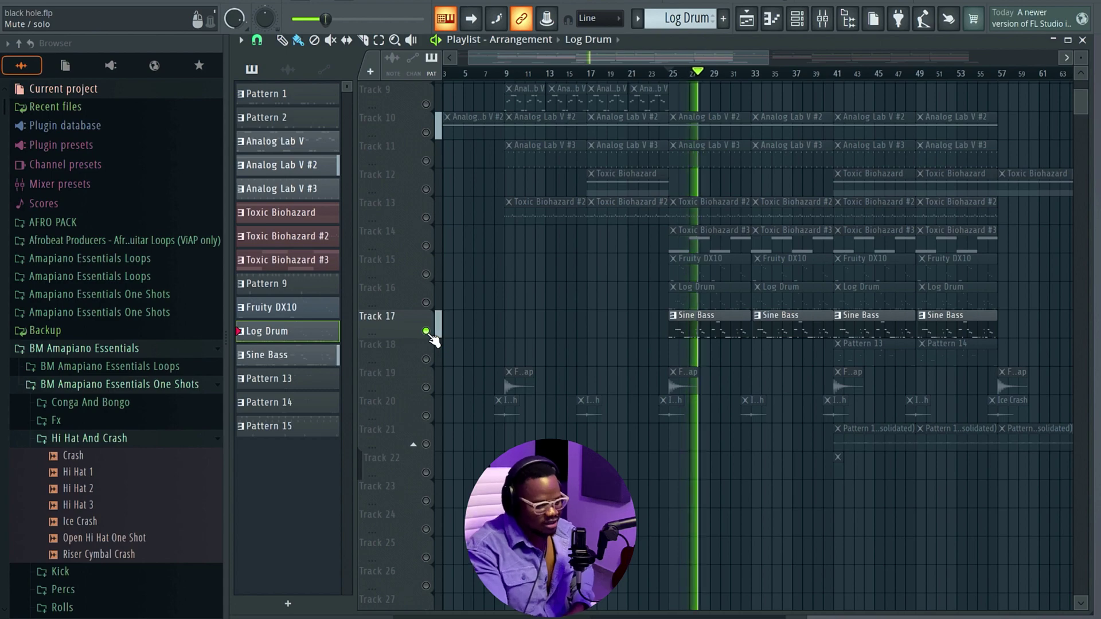
pyautogui.rightClick(426, 331)
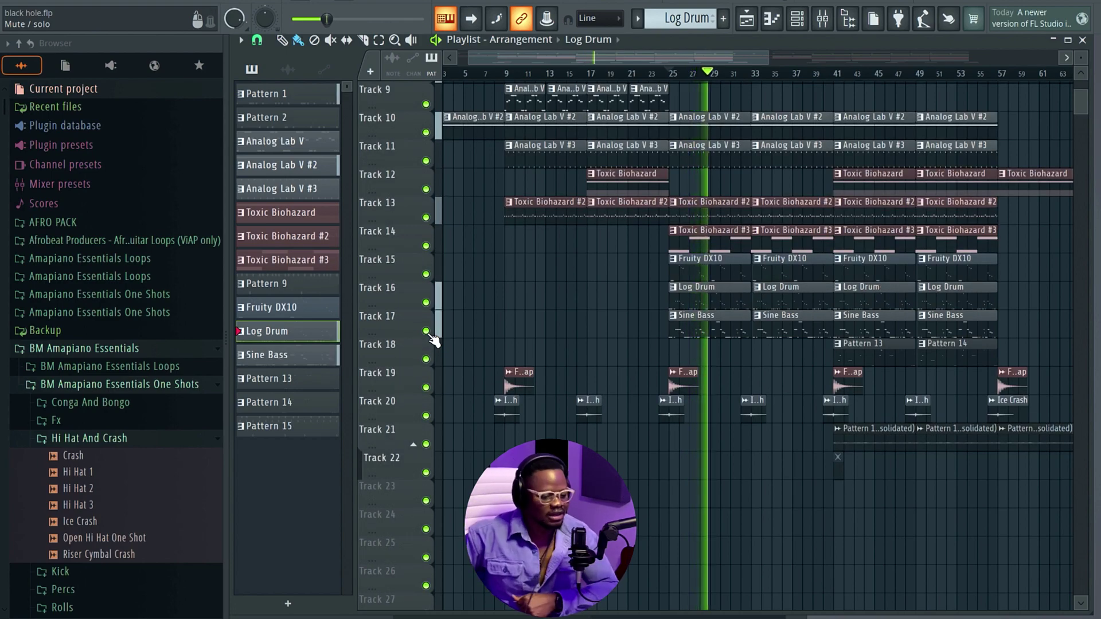
# Step: Play Pattern 13 with its Log Drum instrument in view, and close the instrument to return to the playlist
pyautogui.scroll(2, 682, 356)
pyautogui.scroll(-4, 683, 355)
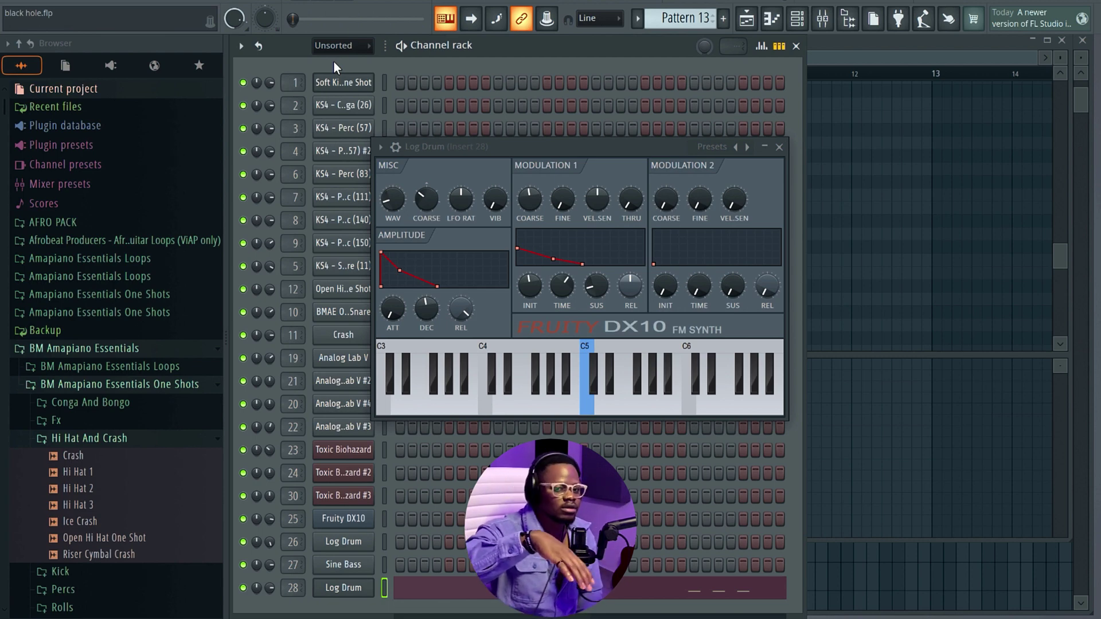
pyautogui.press('space')
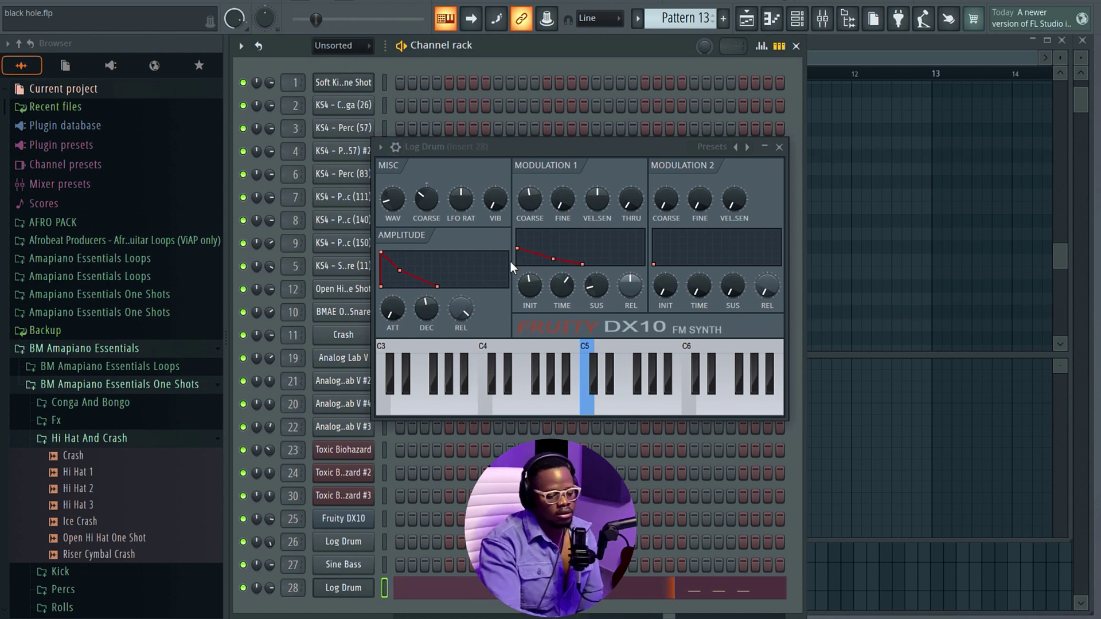
pyautogui.press('space')
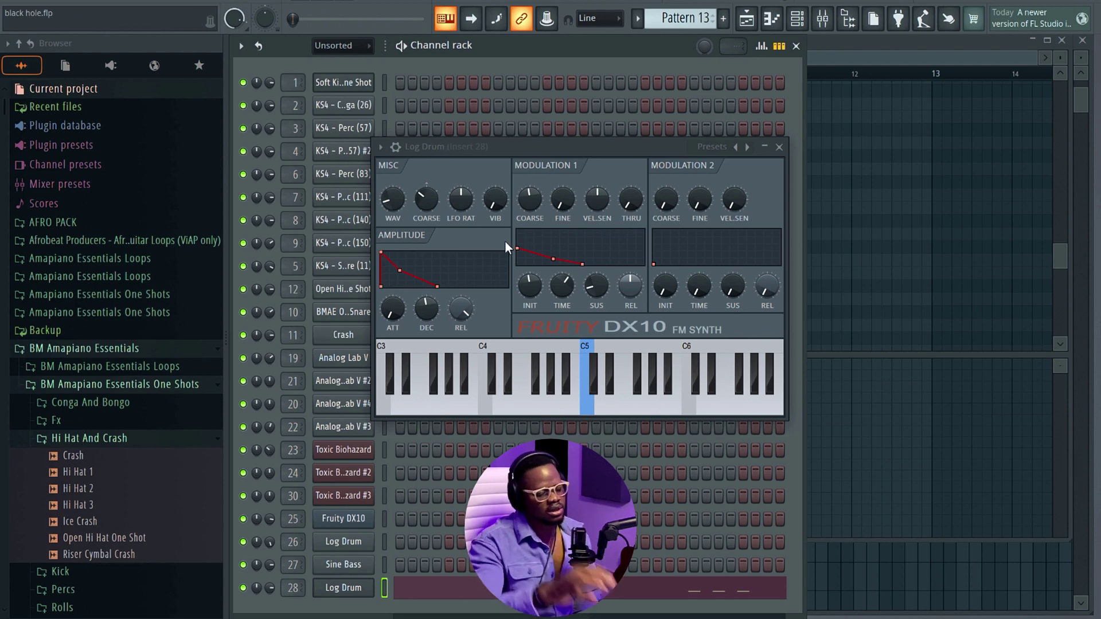
pyautogui.click(778, 147)
pyautogui.click(1015, 59)
pyautogui.press('F5')
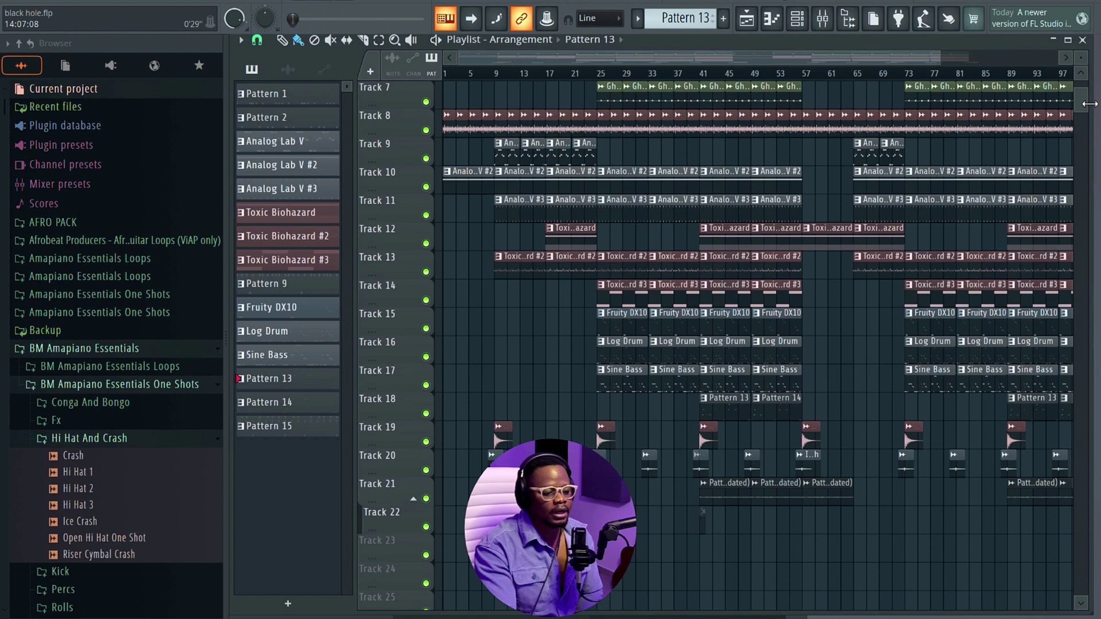
# Step: Play the full mix from bar 49, and play the consolidated pattern clips of Track 21 soloed from bar 41
pyautogui.click(702, 73)
pyautogui.click(751, 74)
pyautogui.press('space')
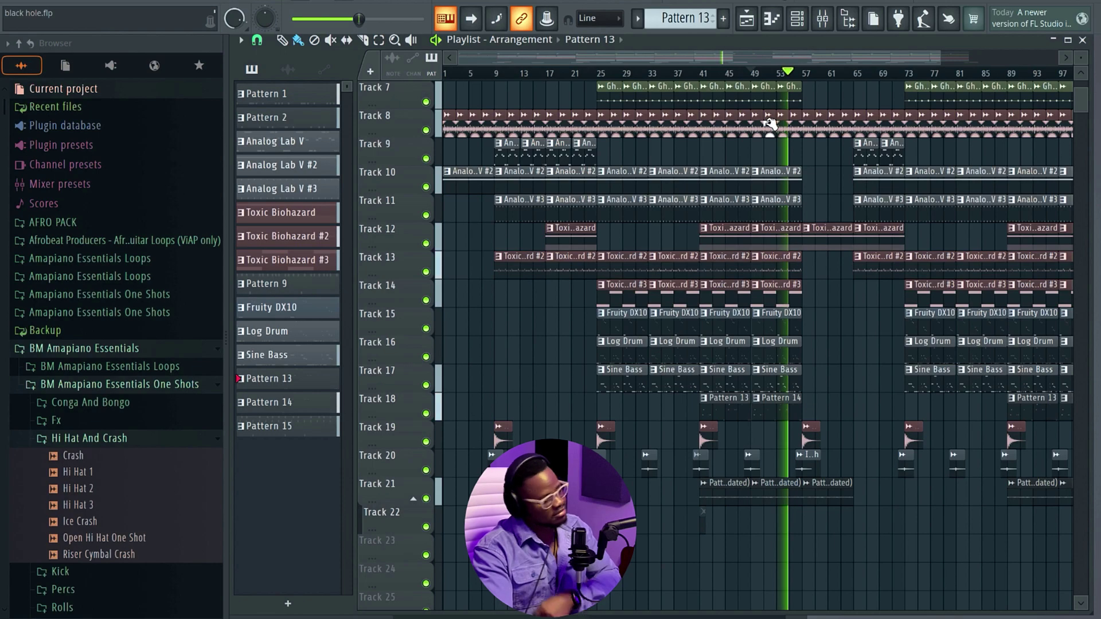
pyautogui.press('space')
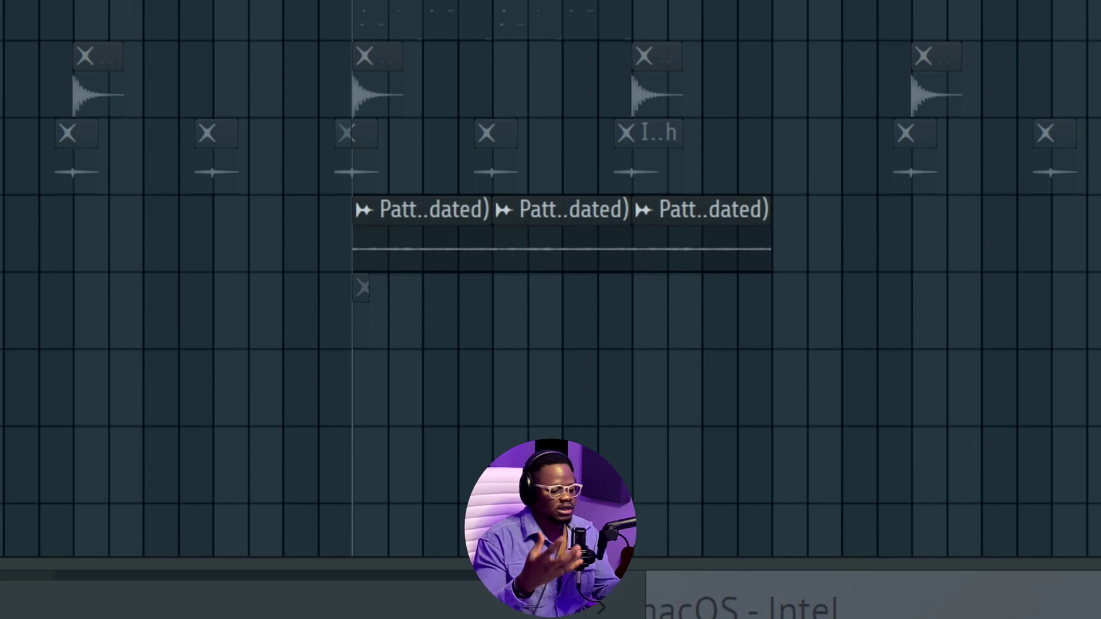
pyautogui.press('space')
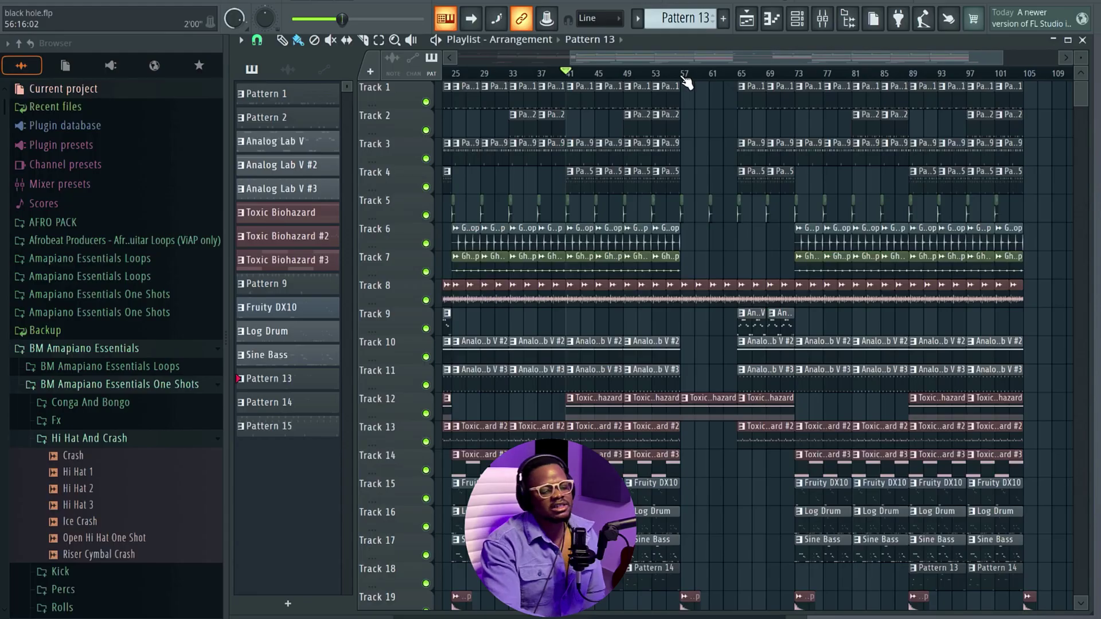
# Step: Play short excerpts of the full arrangement from bar 9 and from bar 25
pyautogui.click(685, 80)
pyautogui.hscroll(-4, 635, 236)
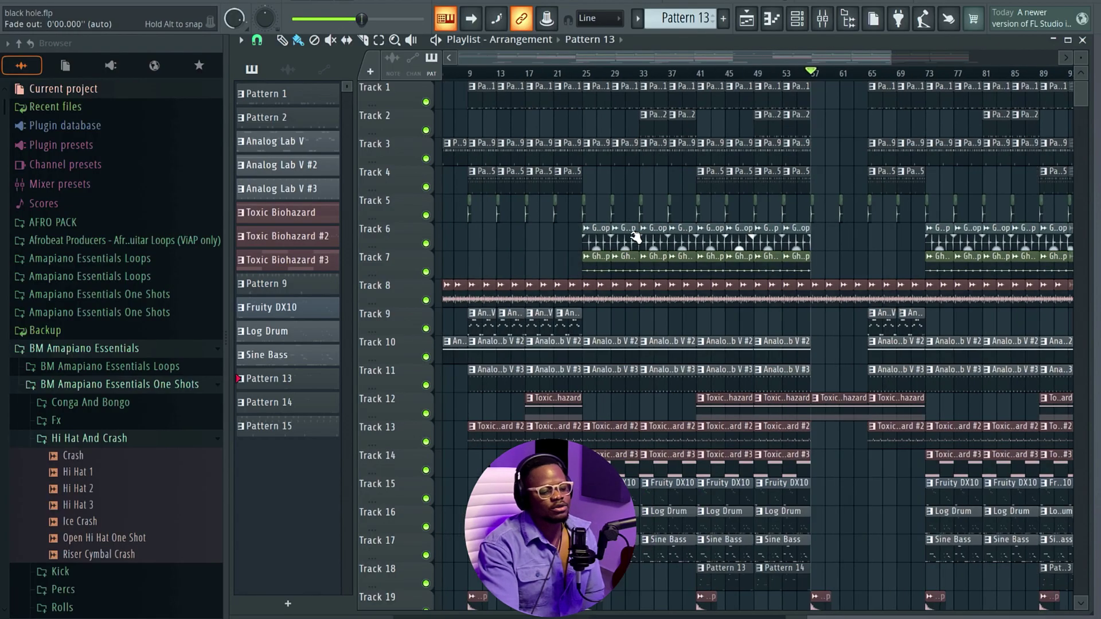
pyautogui.click(505, 75)
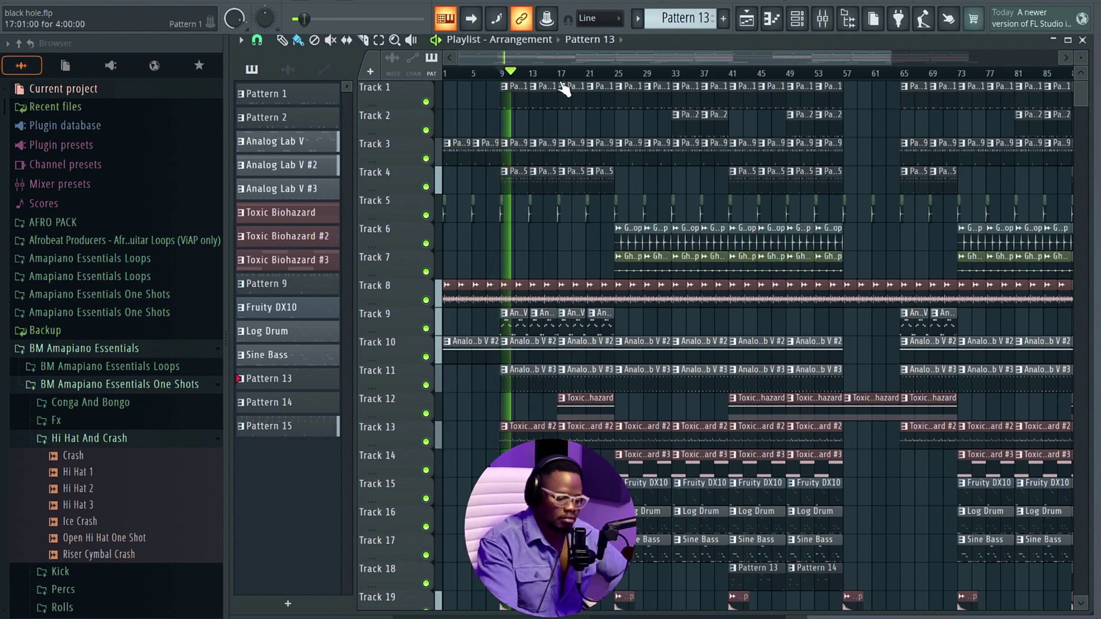
pyautogui.press('space')
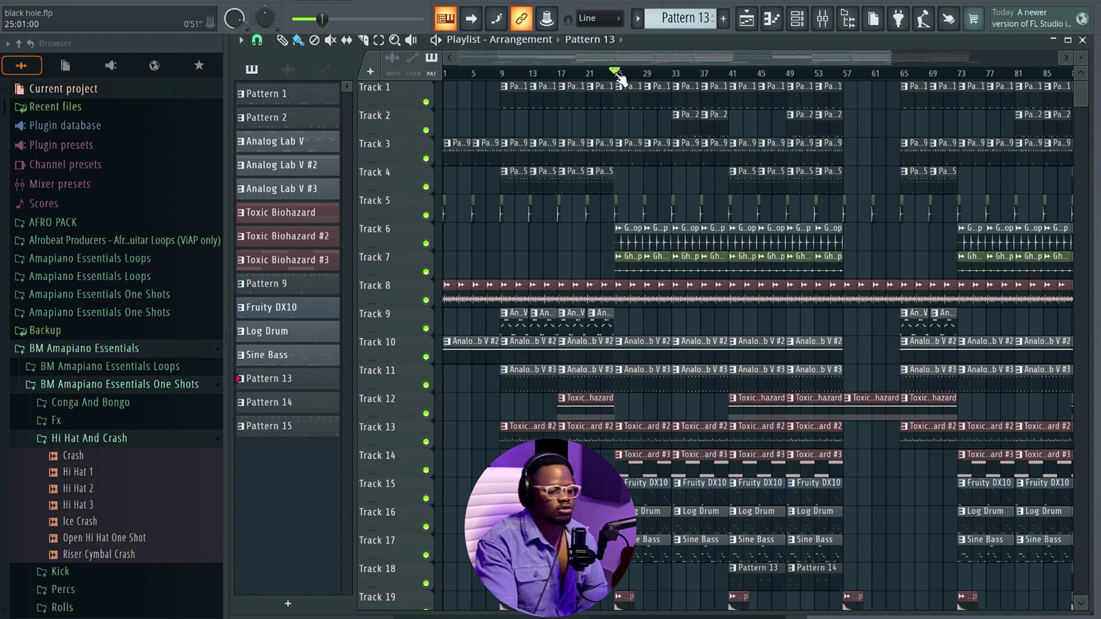
pyautogui.press('space')
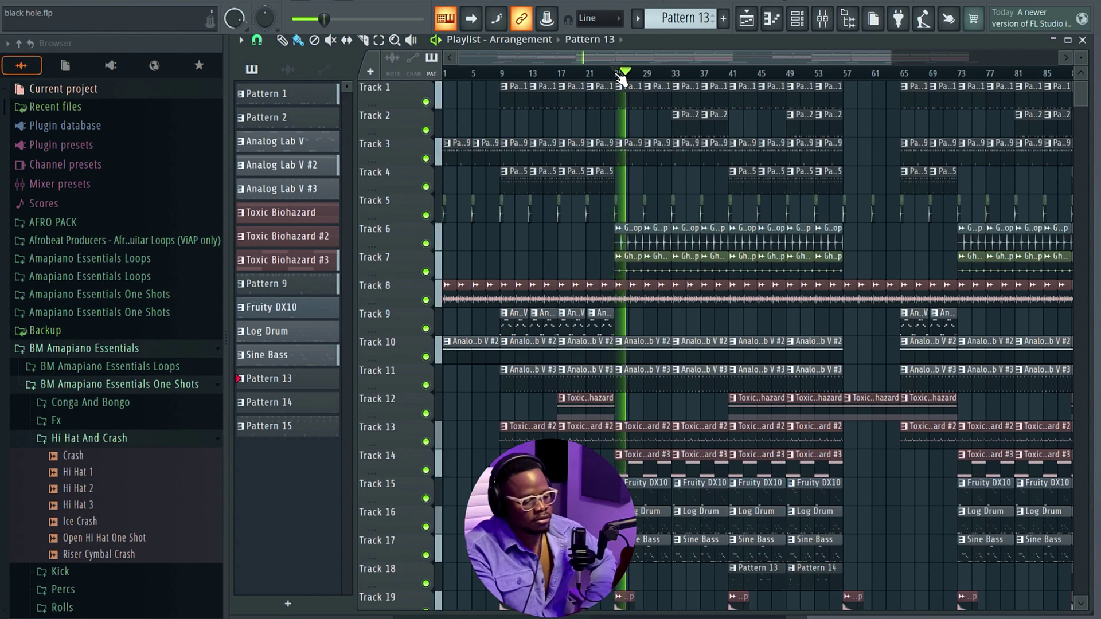
pyautogui.press('space')
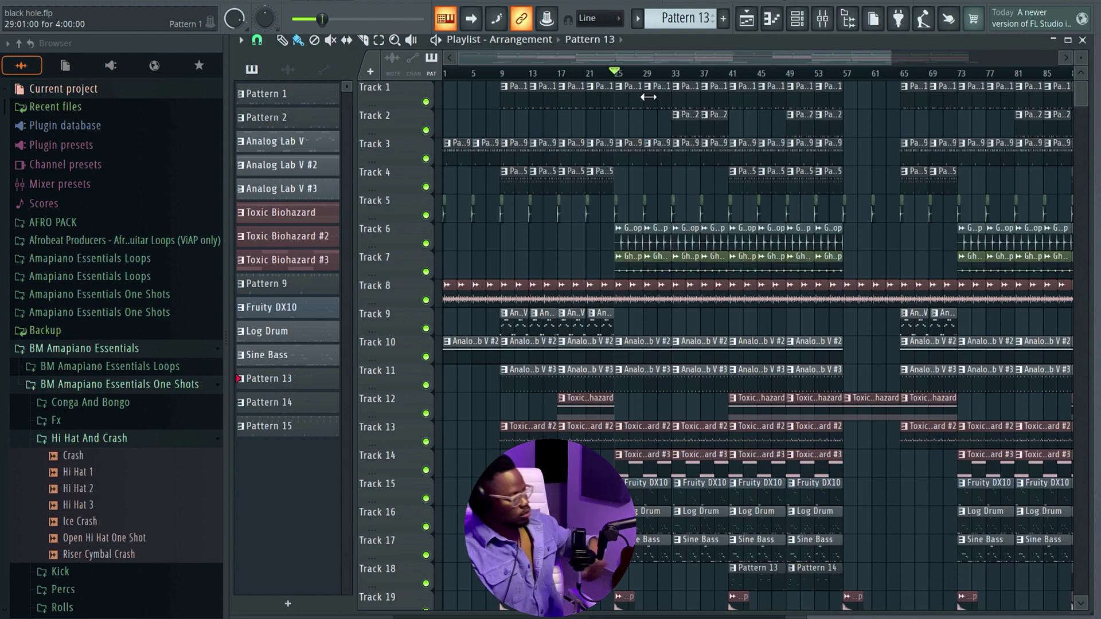
# Step: Solo Track 2, play its Pattern 2 clips alone from bar 33, and restore the other tracks
pyautogui.rightClick(426, 131)
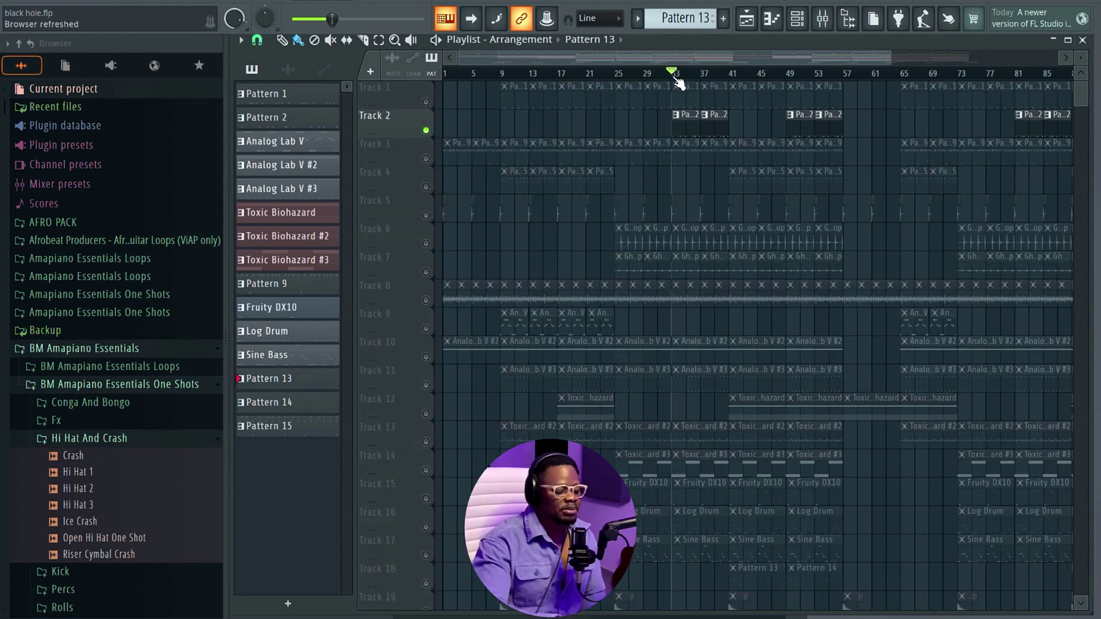
pyautogui.press('space')
pyautogui.press('space')
pyautogui.rightClick(425, 130)
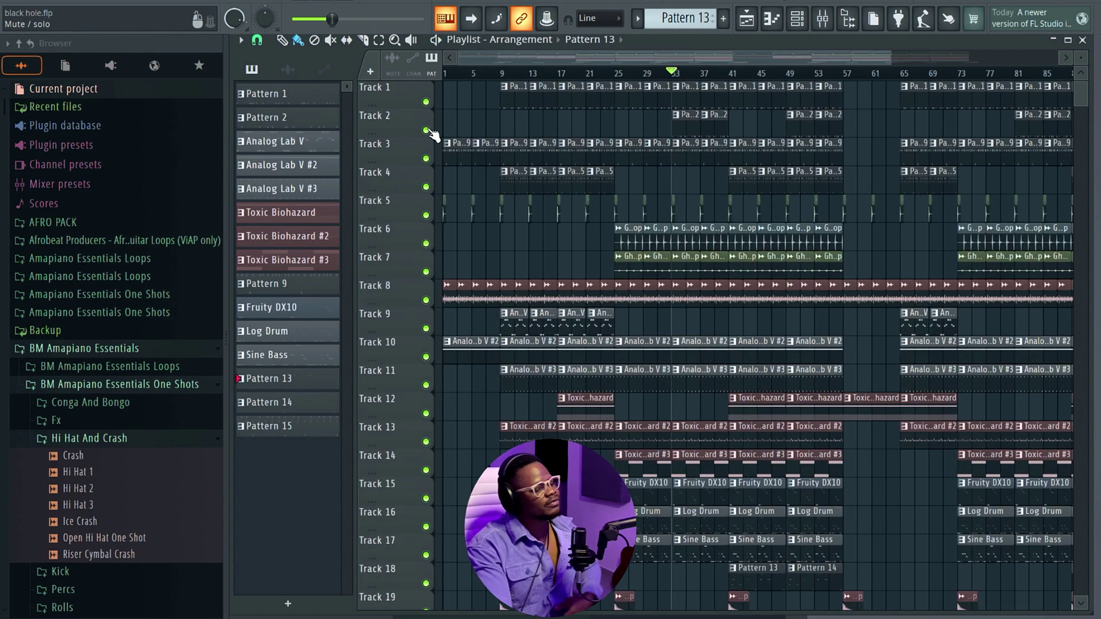
# Step: Play the full mix from bar 33 and from bar 49 to hear the Pattern 2 clips in context
pyautogui.press('space')
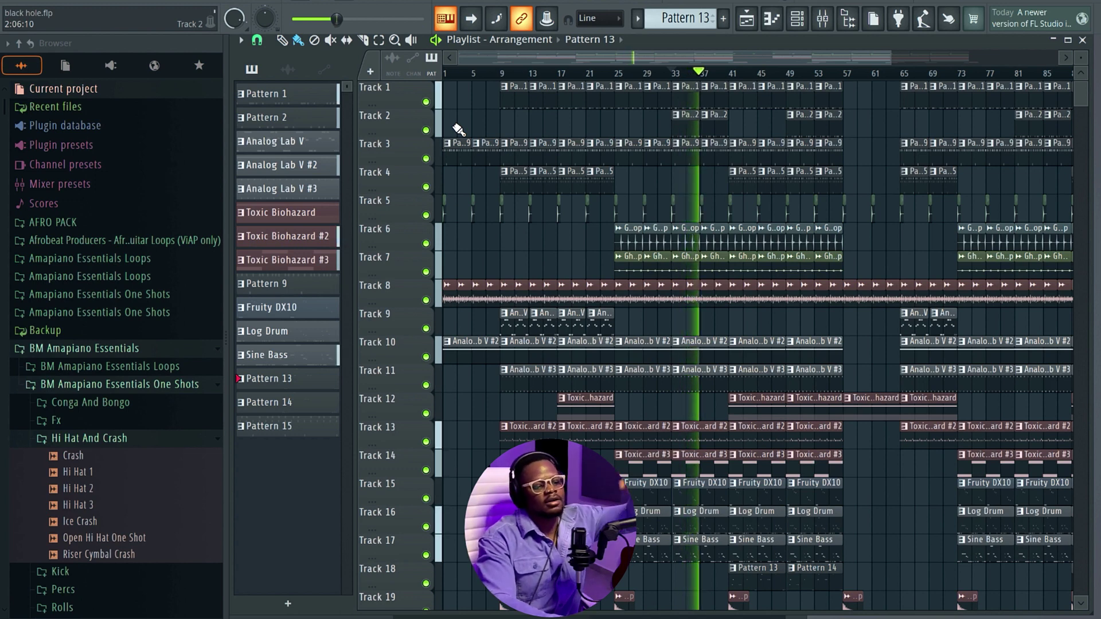
pyautogui.press('space')
pyautogui.click(790, 75)
pyautogui.press('space')
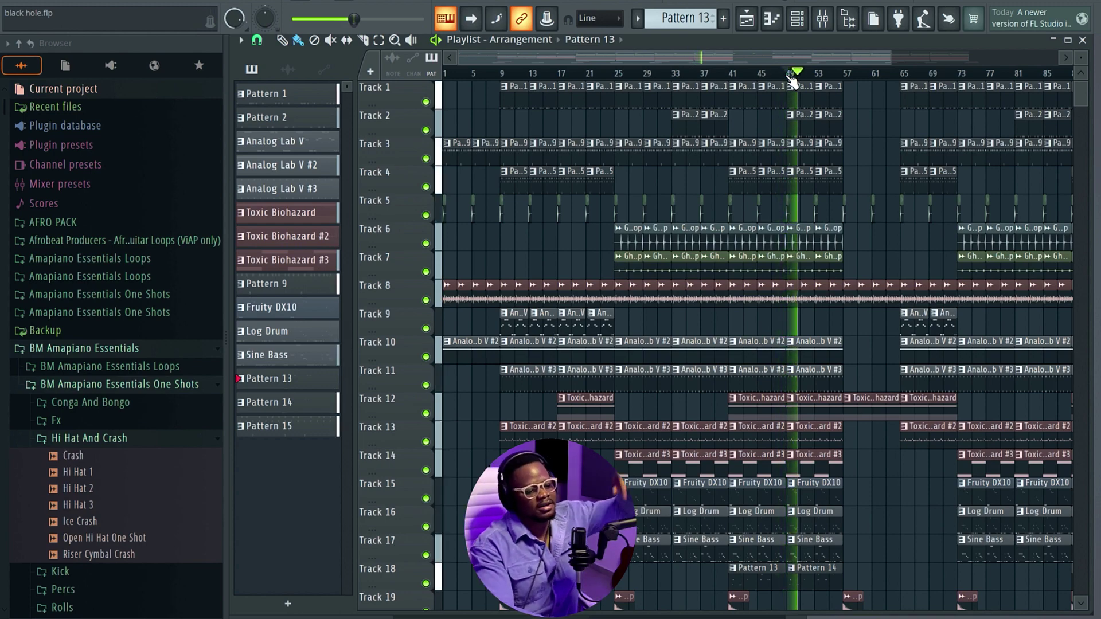
# Step: Play the breakdown from bar 57 through bar 65, viewing which tracks have clips in that section
pyautogui.moveTo(792, 78); pyautogui.dragTo(761, 79)
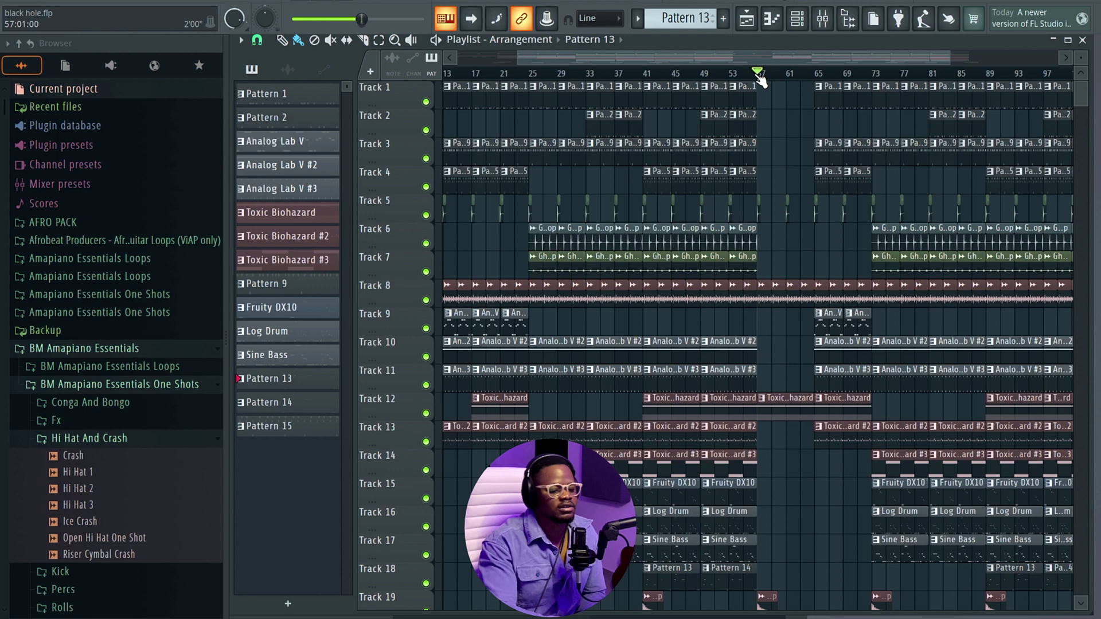
pyautogui.press('space')
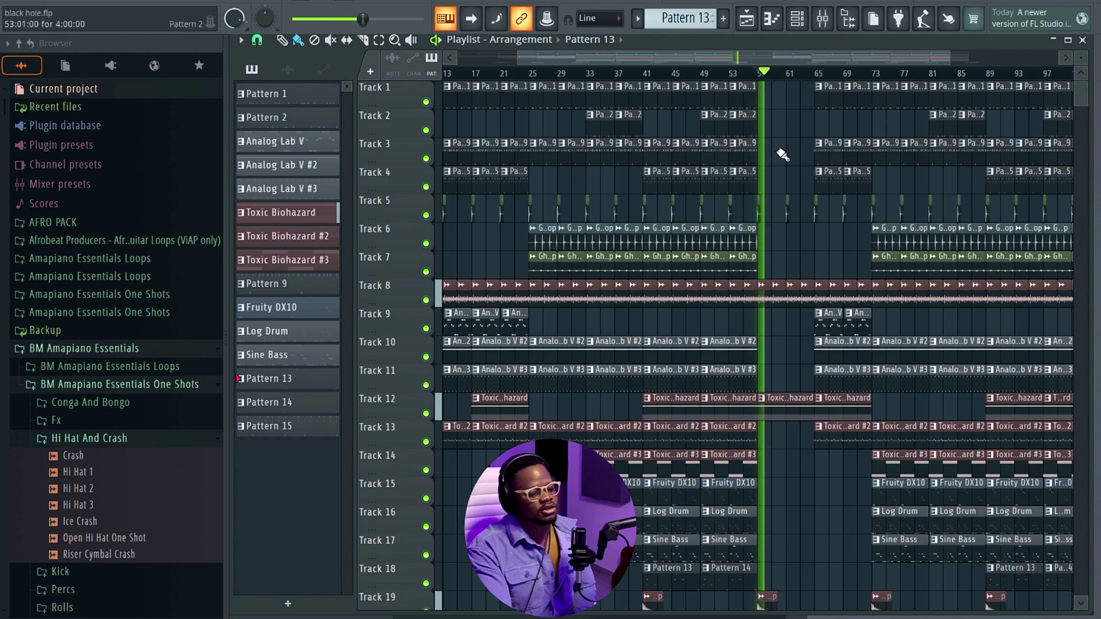
pyautogui.scroll(-5, 864, 430)
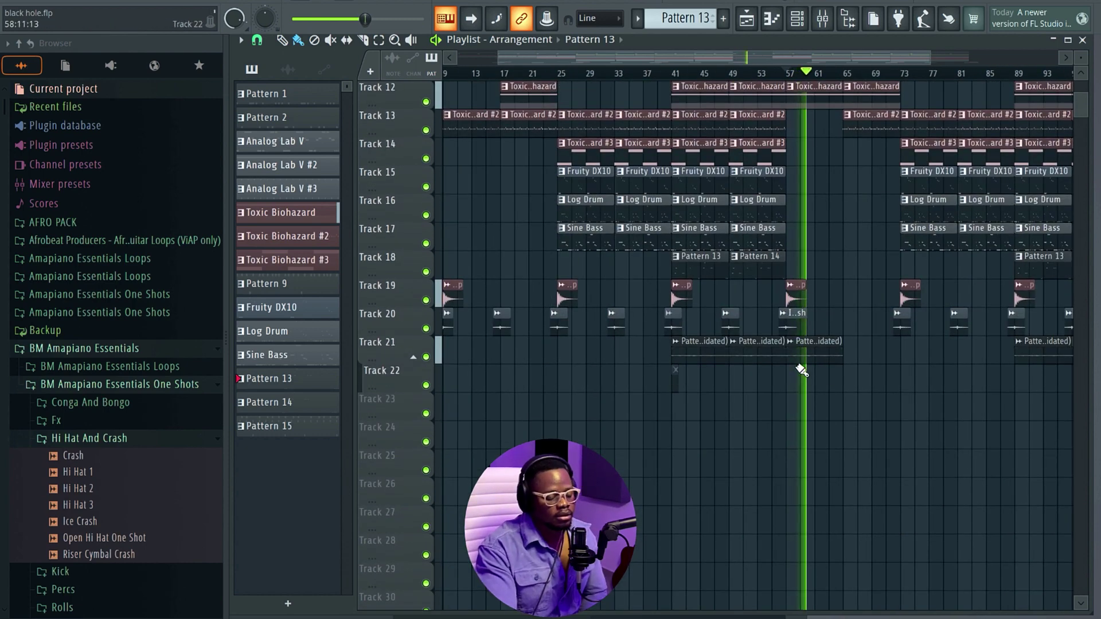
pyautogui.scroll(5, 803, 327)
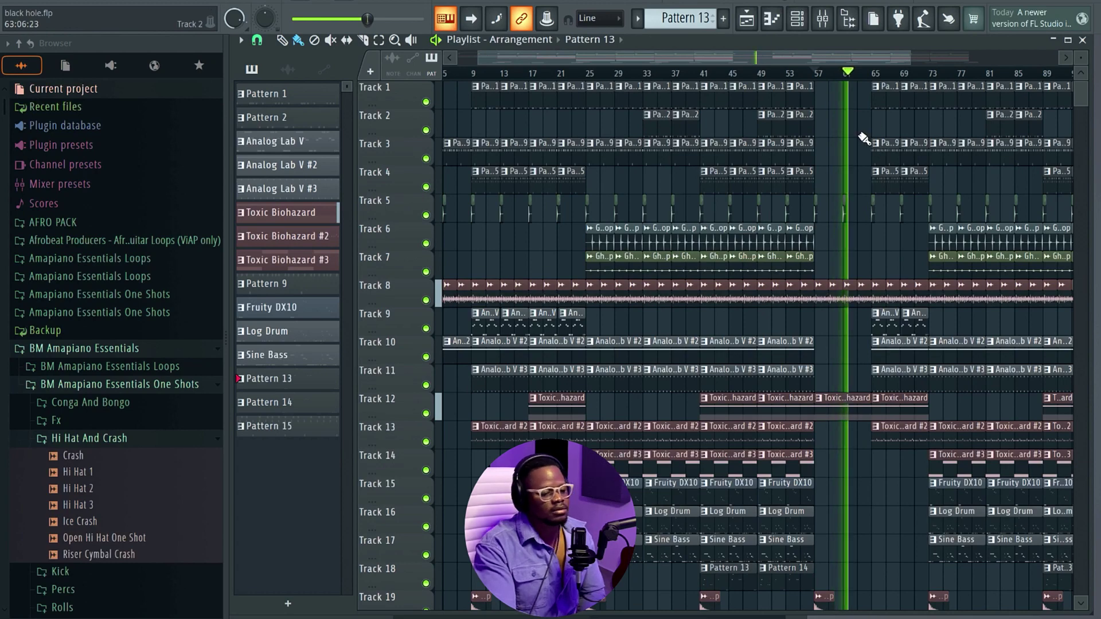
pyautogui.scroll(2, 858, 181)
pyautogui.scroll(2, 858, 182)
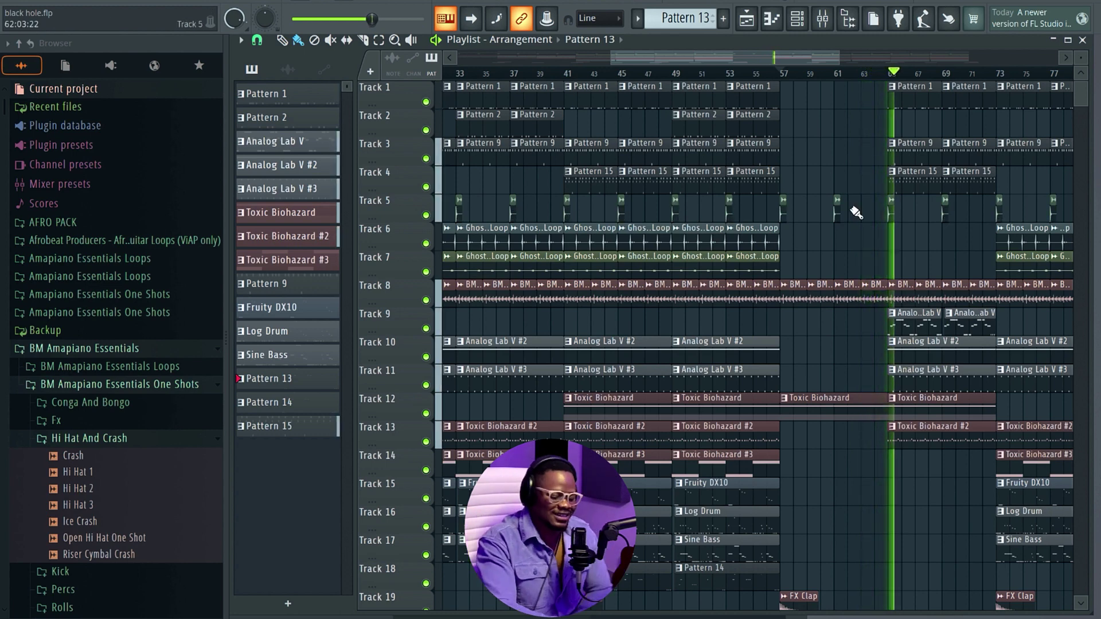
pyautogui.press('space')
# Step: Review the layout of the whole arrangement and play it from bar 1
pyautogui.scroll(-3, 840, 246)
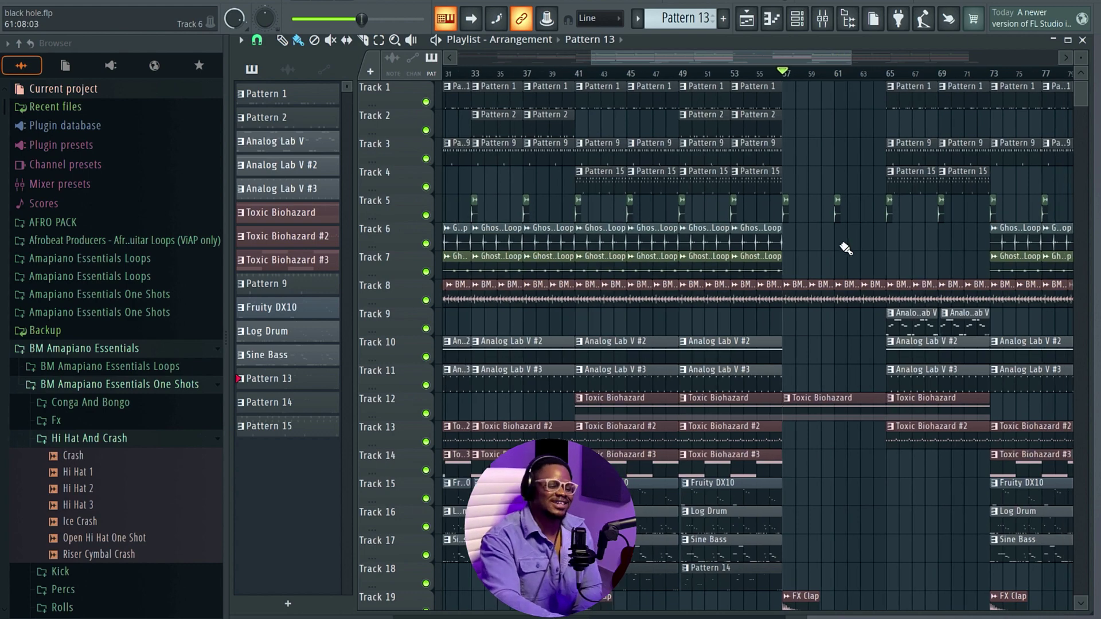
pyautogui.scroll(-3, 839, 245)
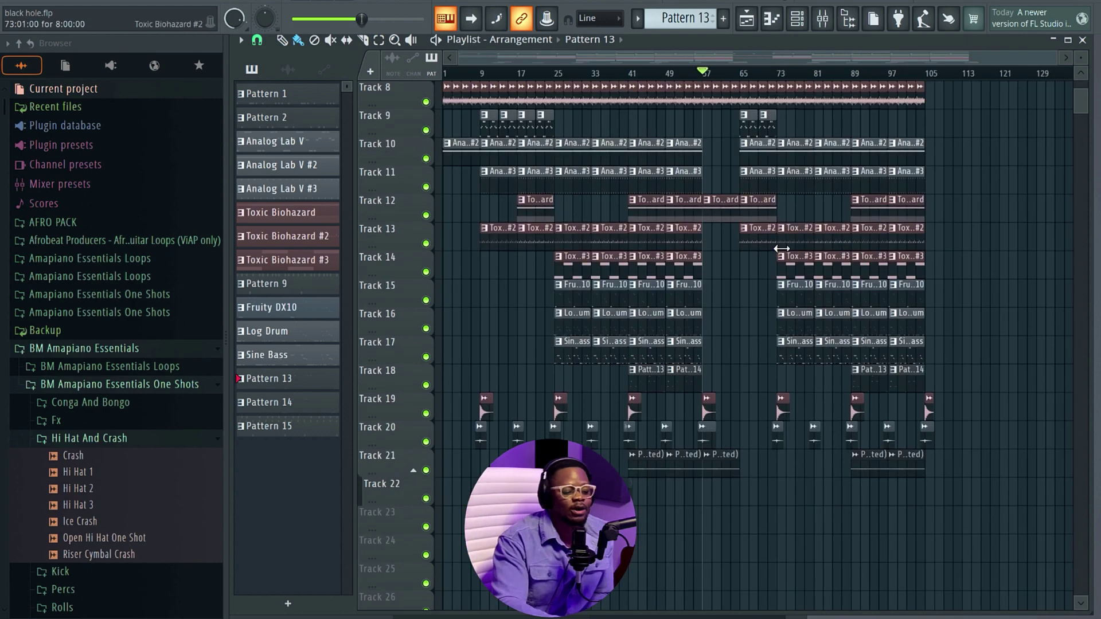
pyautogui.scroll(3, 781, 248)
pyautogui.scroll(3, 801, 197)
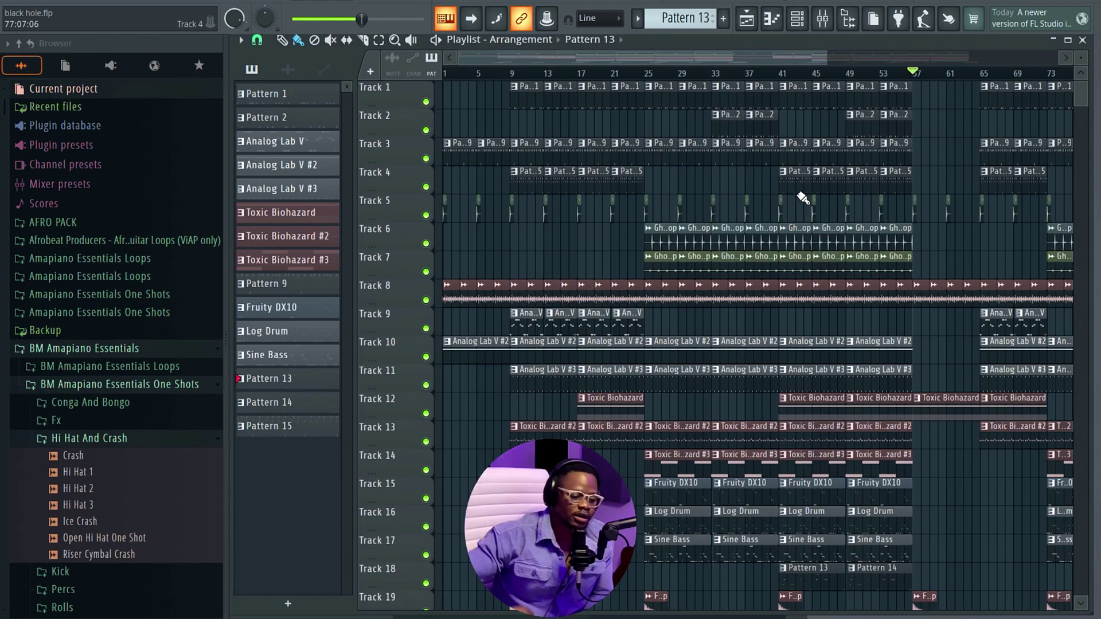
pyautogui.click(448, 80)
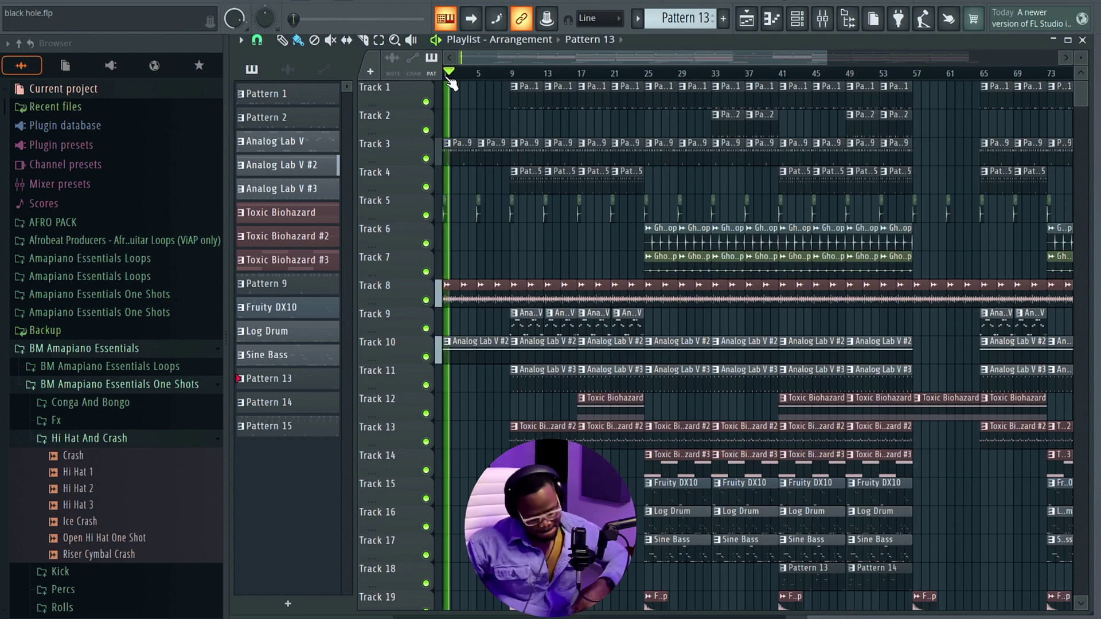